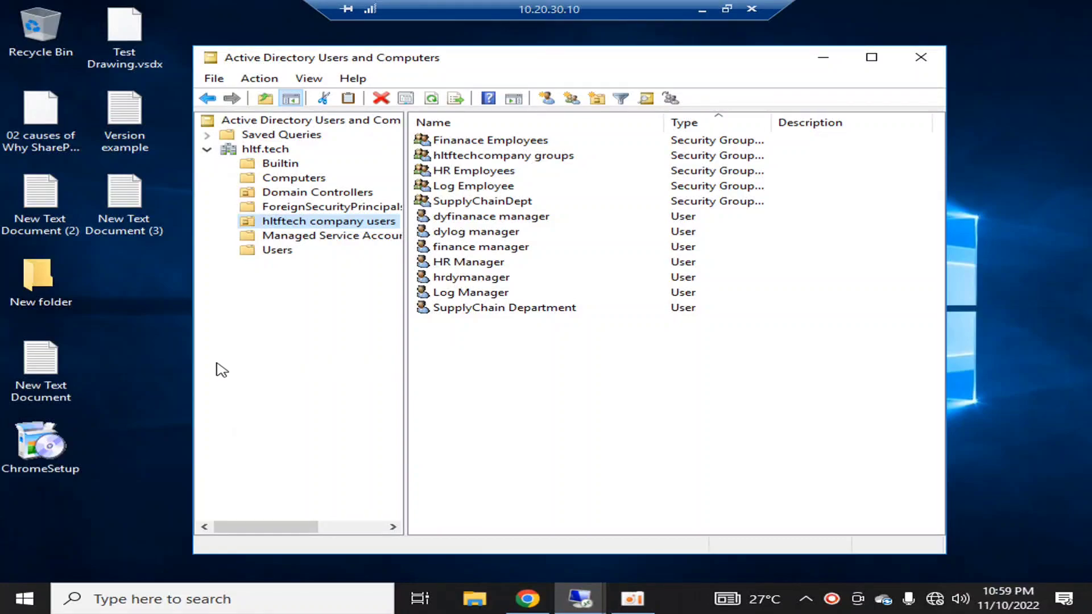
# Close Active Directory Users and Computers, then clear and dismiss a 'dsa' Start menu search
pyautogui.click(263, 149)
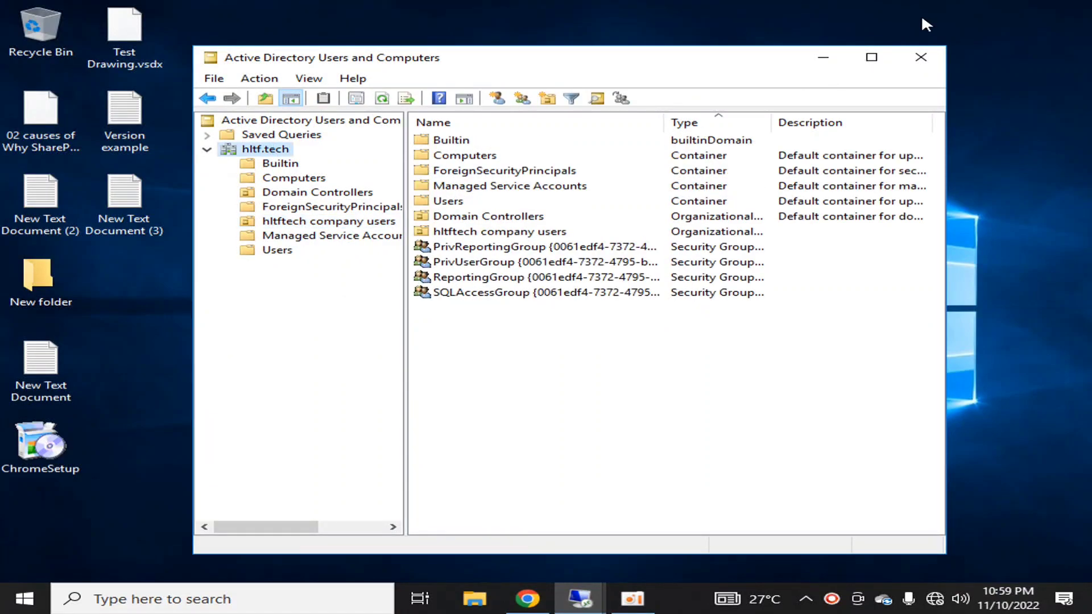
pyautogui.click(921, 57)
pyautogui.press('super')
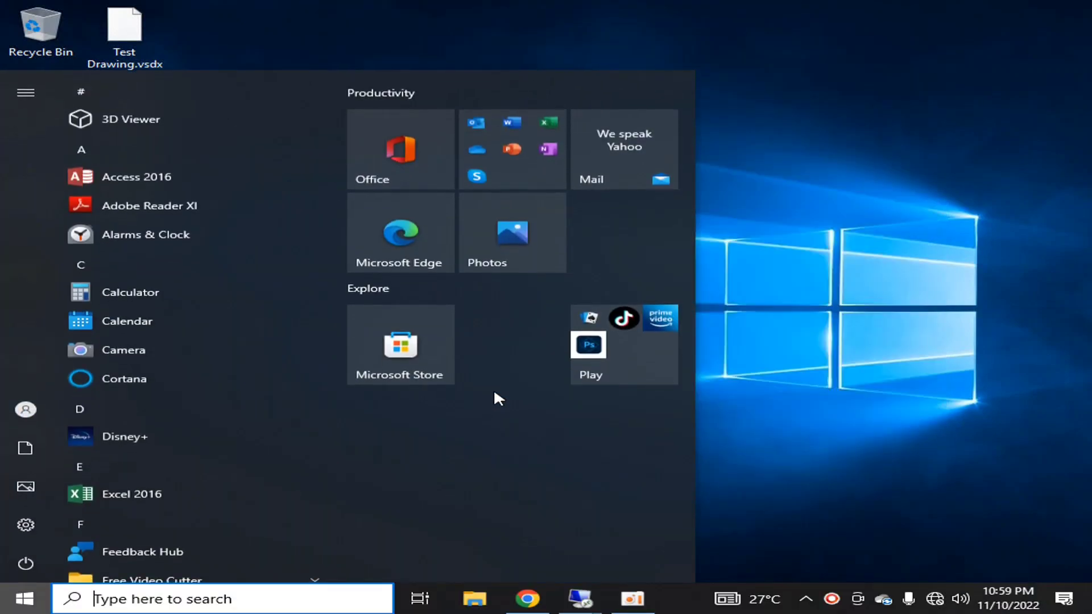
pyautogui.write('dsa')
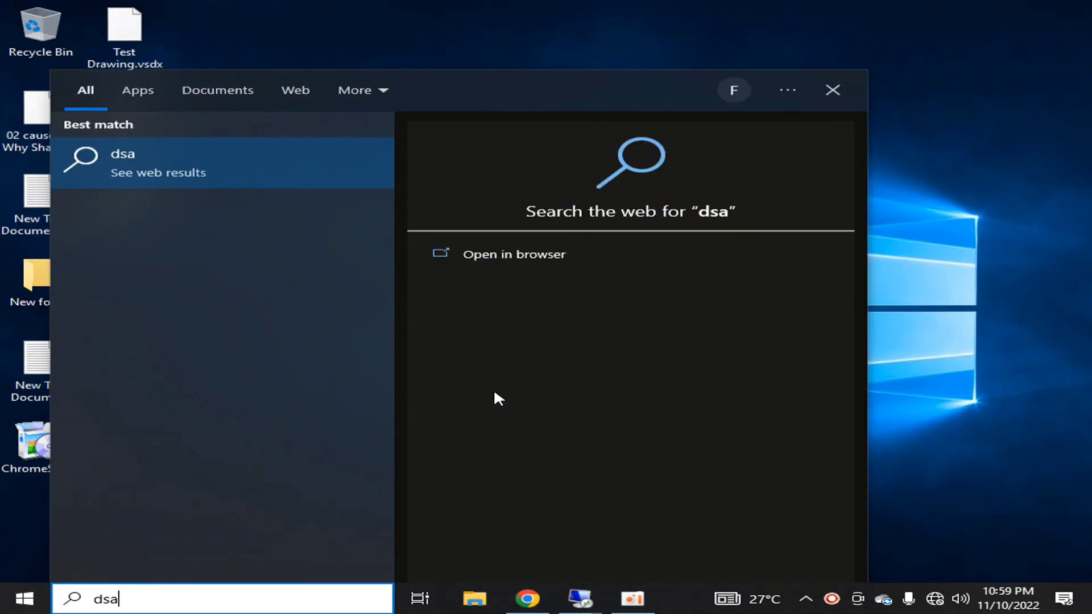
pyautogui.press('BackSpace')
pyautogui.press('BackSpace')
pyautogui.press('BackSpace')
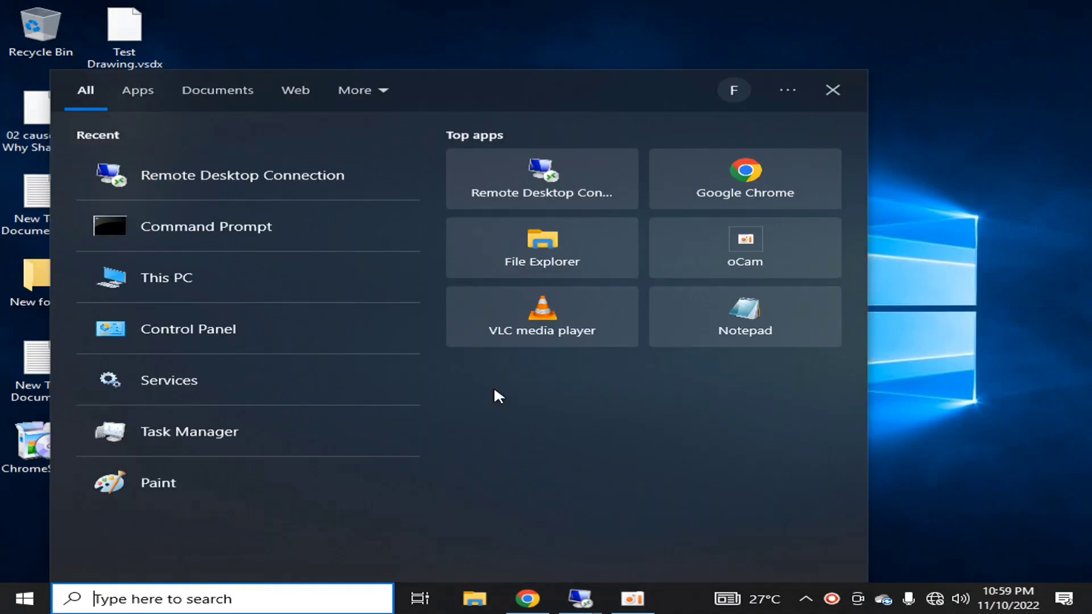
pyautogui.press('Escape')
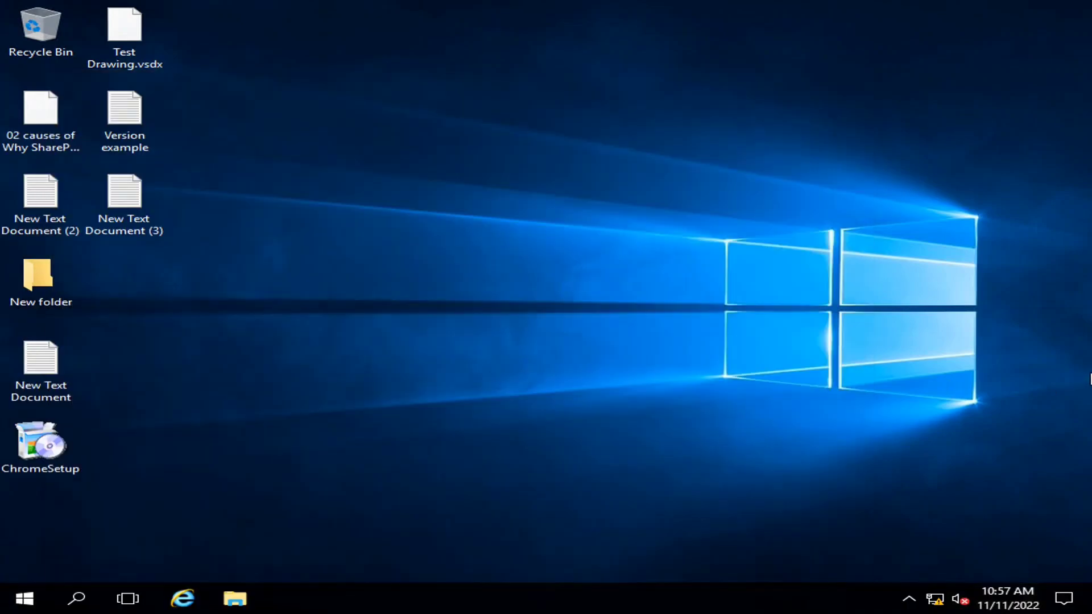
# Relaunch Active Directory Users and Computers by searching 'dsa' from the Start menu
pyautogui.click(43, 593)
pyautogui.write('dsa')
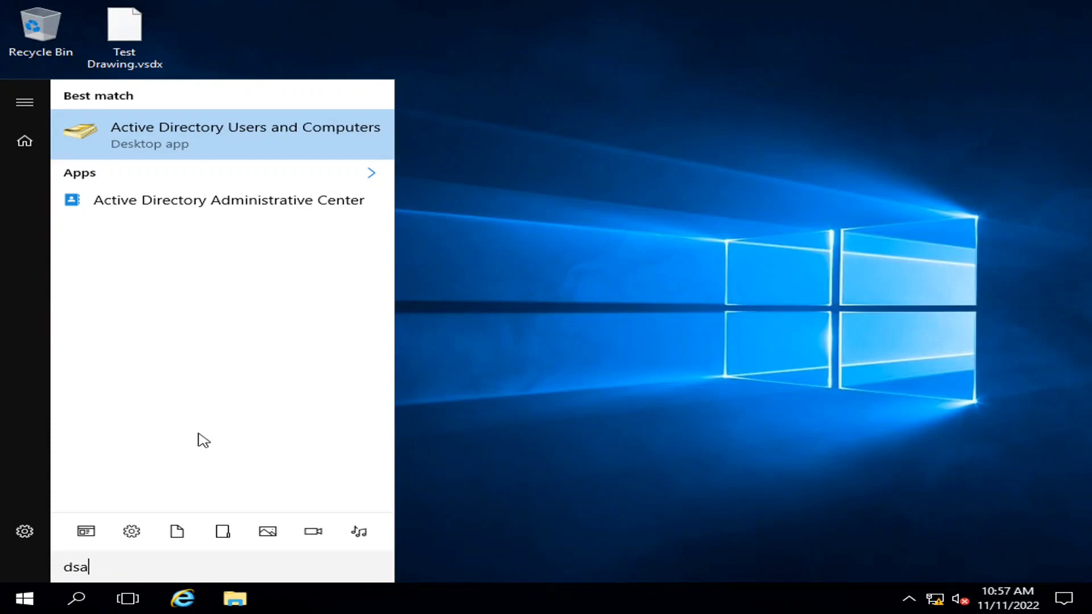
pyautogui.press('Return')
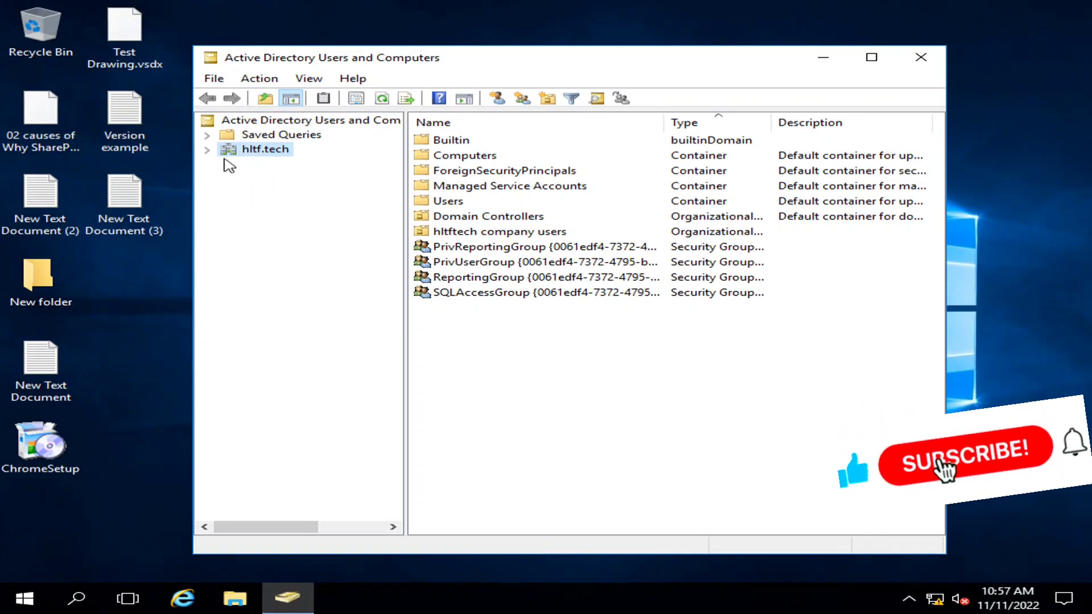
# Expand hltf.tech, select hltftech company users, and widen the tree pane
pyautogui.click(208, 151)
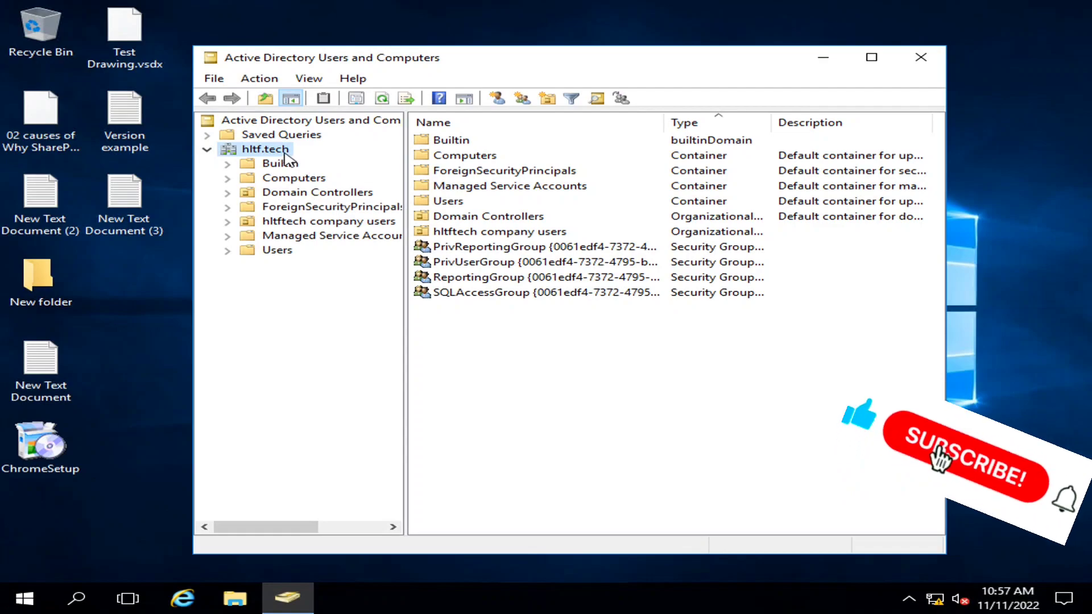
pyautogui.click(307, 224)
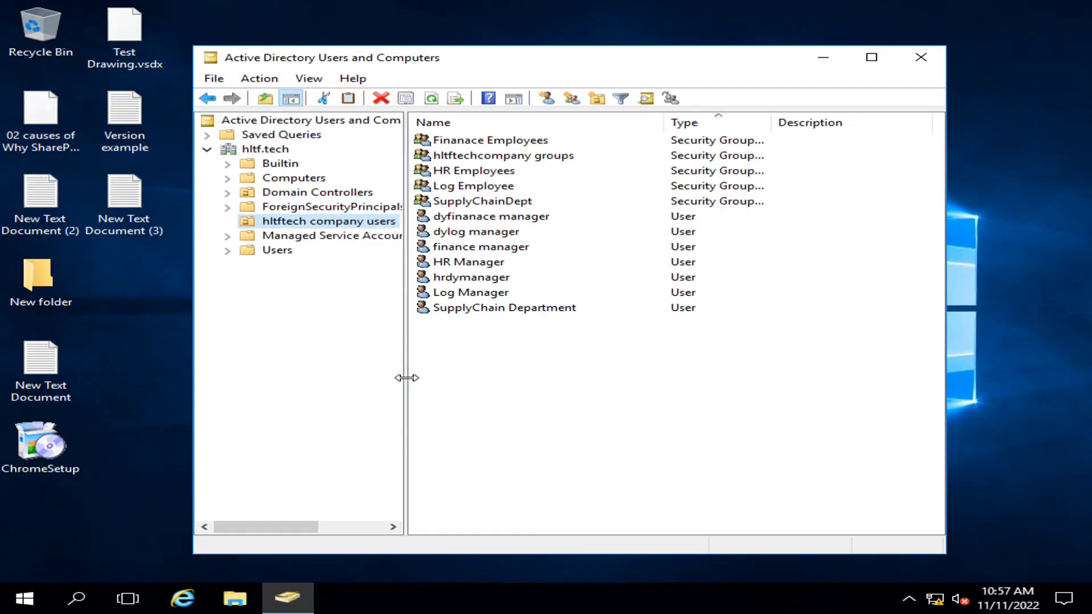
pyautogui.moveTo(406, 373); pyautogui.dragTo(489, 372)
pyautogui.click(346, 222)
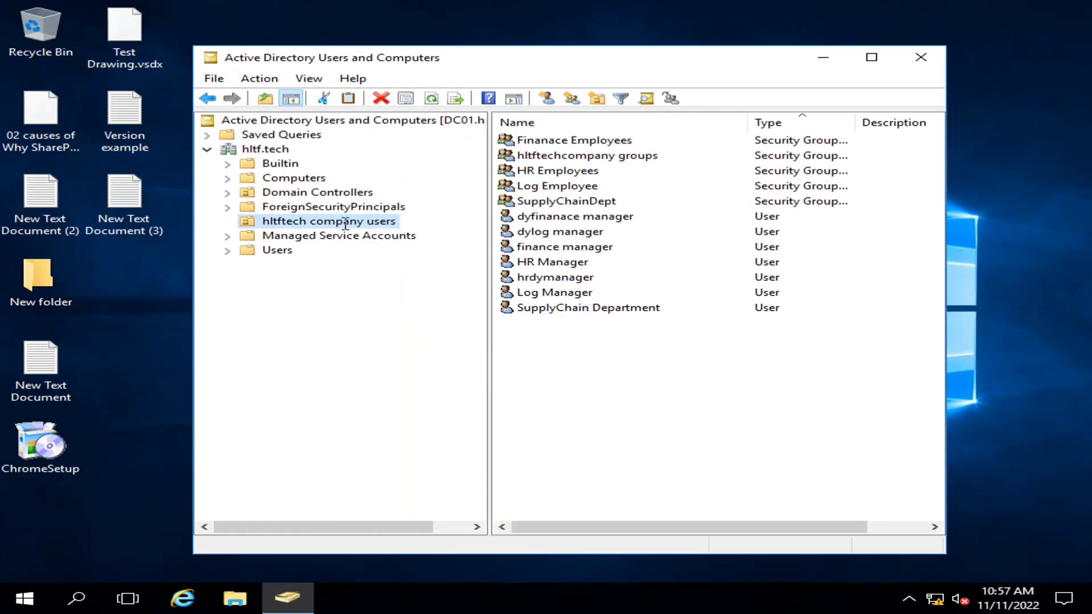
pyautogui.click(402, 344)
# Browse Builtin, Computers, Domain Controllers, ForeignSecurityPrincipals, Managed Service Accounts, then Users
pyautogui.click(279, 166)
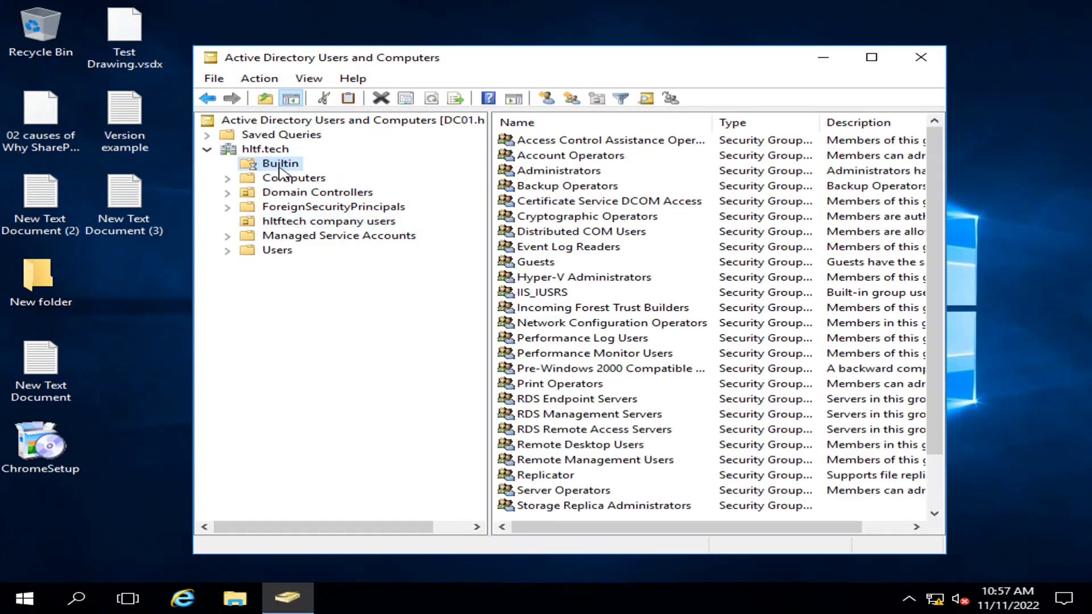
pyautogui.click(294, 178)
pyautogui.click(299, 195)
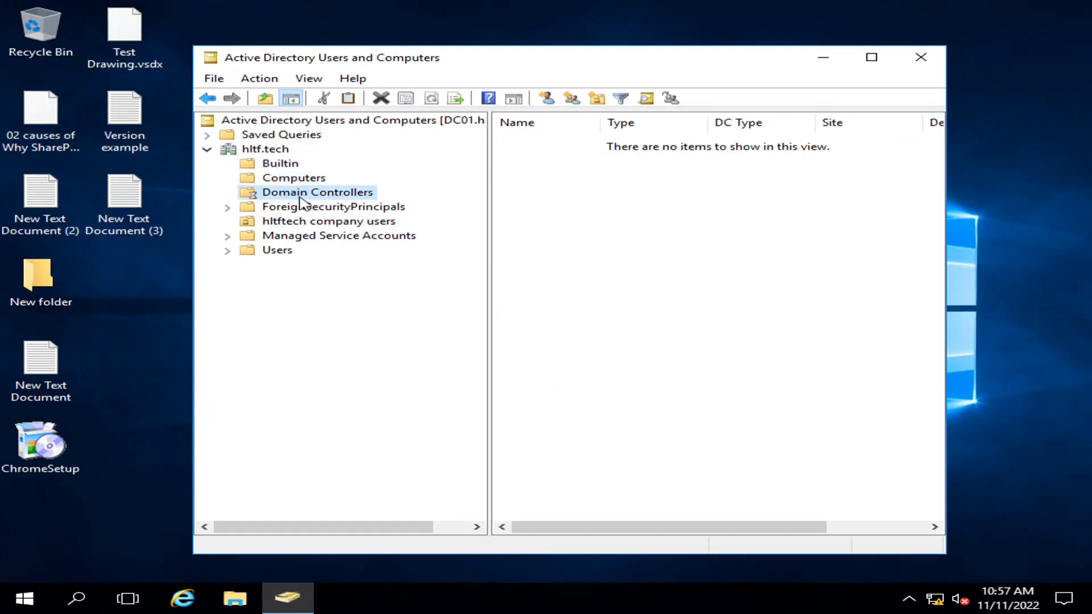
pyautogui.click(312, 208)
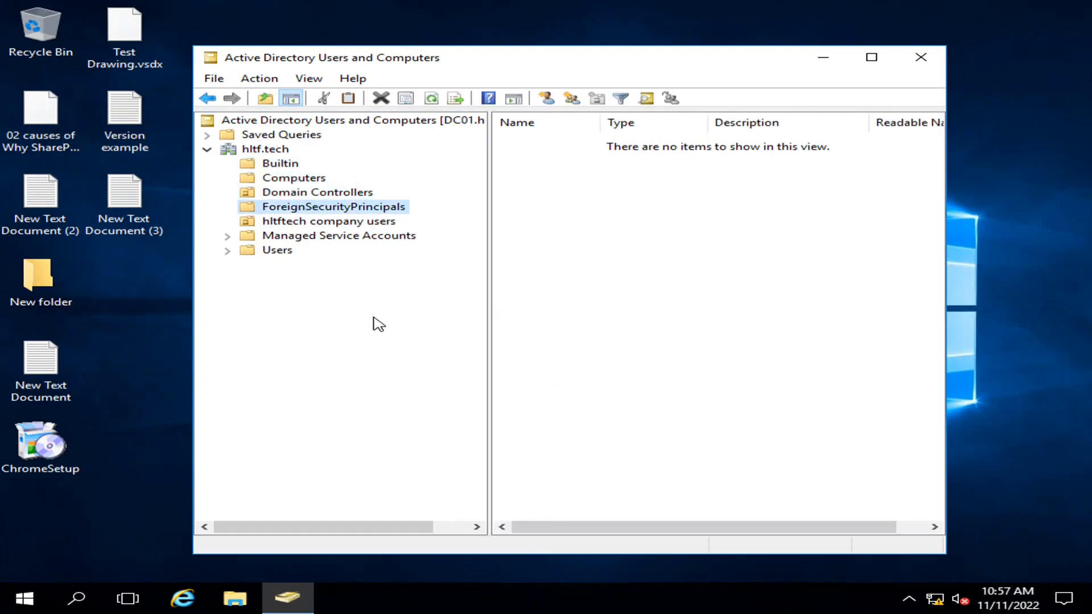
pyautogui.click(297, 240)
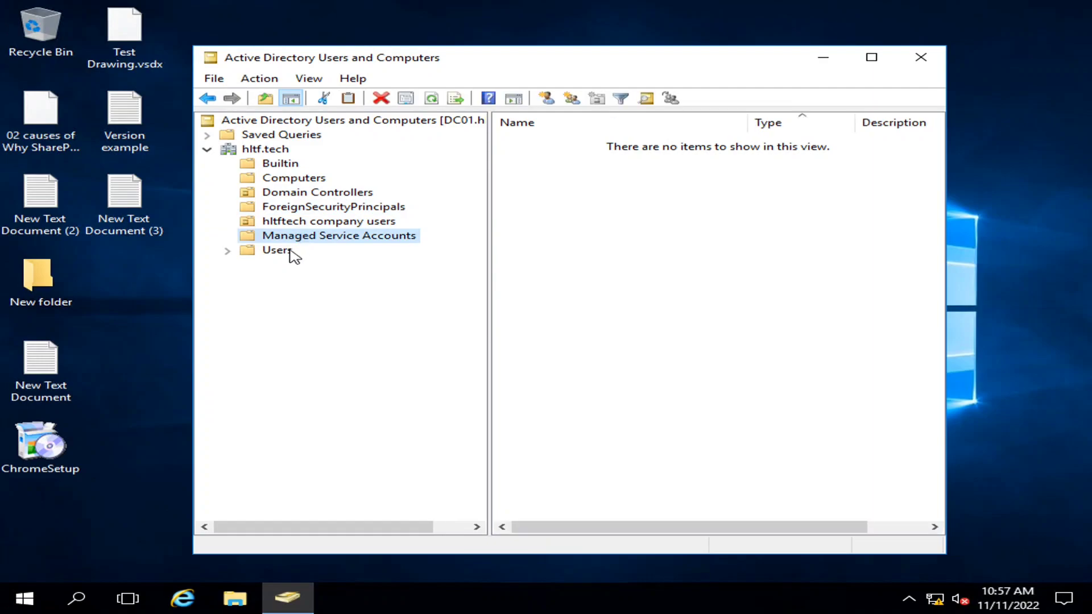
pyautogui.click(291, 253)
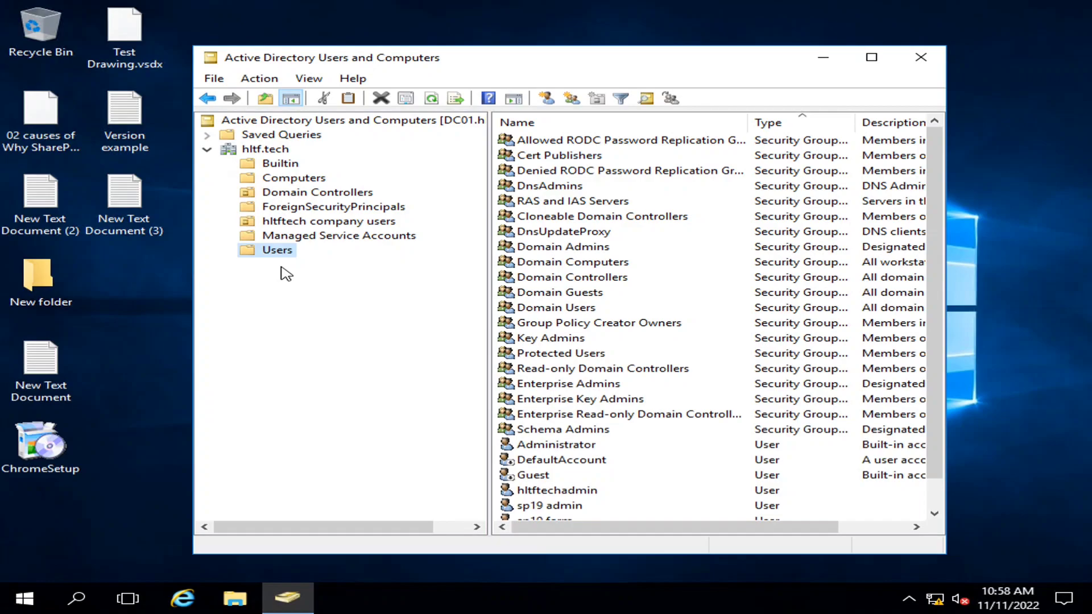
# Select hltftech company users to list its five security groups and seven user accounts
pyautogui.click(287, 222)
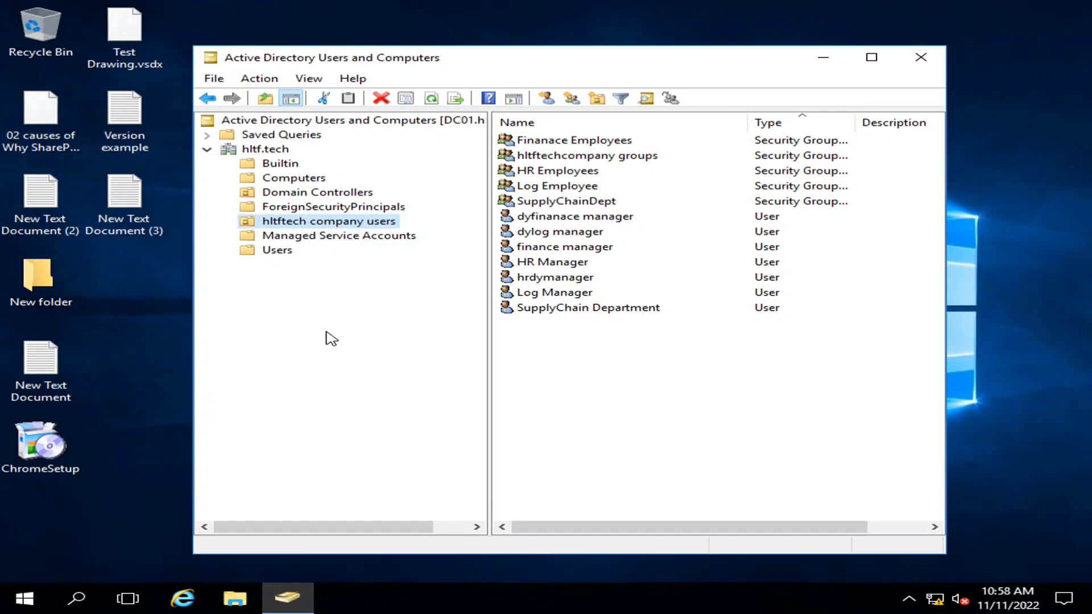
# Create a new organizational unit named 'Finance dept' under hltftech company users
pyautogui.rightClick(307, 225)
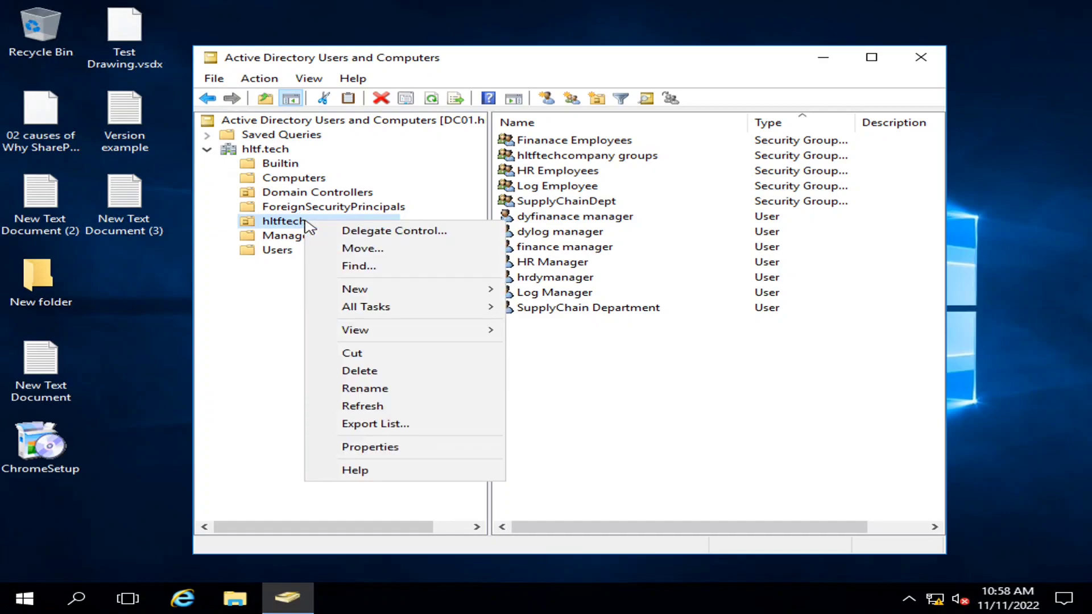
pyautogui.moveTo(421, 297)
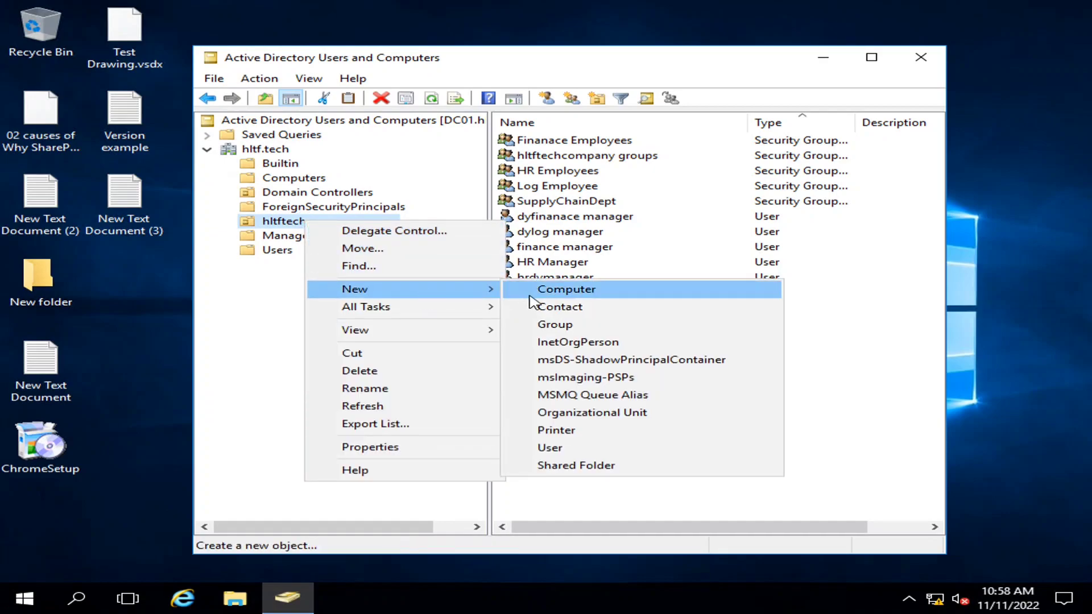
pyautogui.click(580, 412)
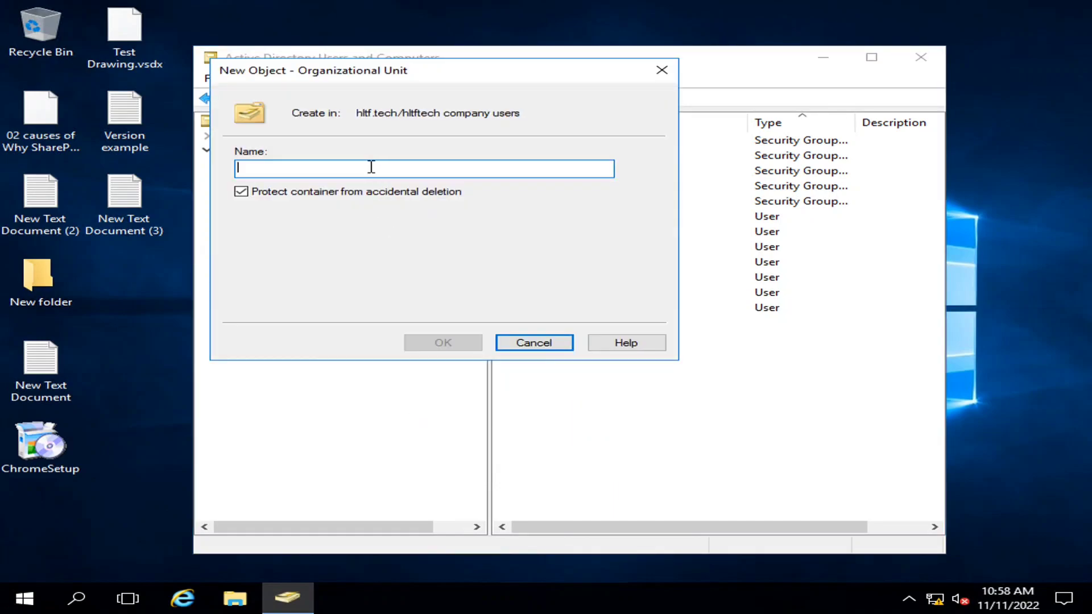
pyautogui.write('finance dept')
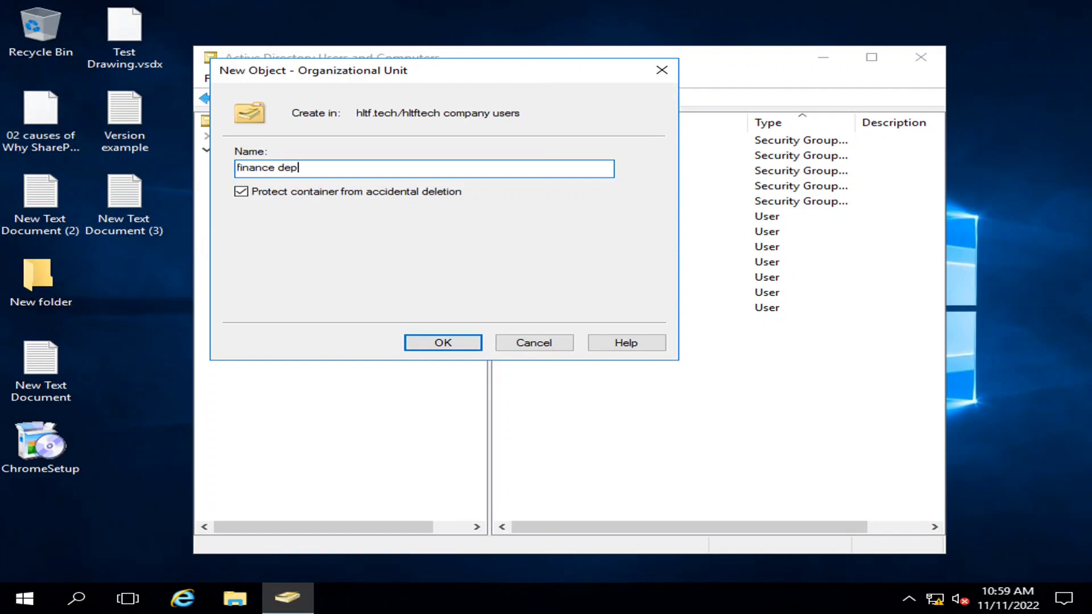
pyautogui.click(238, 168)
pyautogui.press('Delete')
pyautogui.write('Fi')
pyautogui.moveTo(350, 166); pyautogui.dragTo(199, 173)
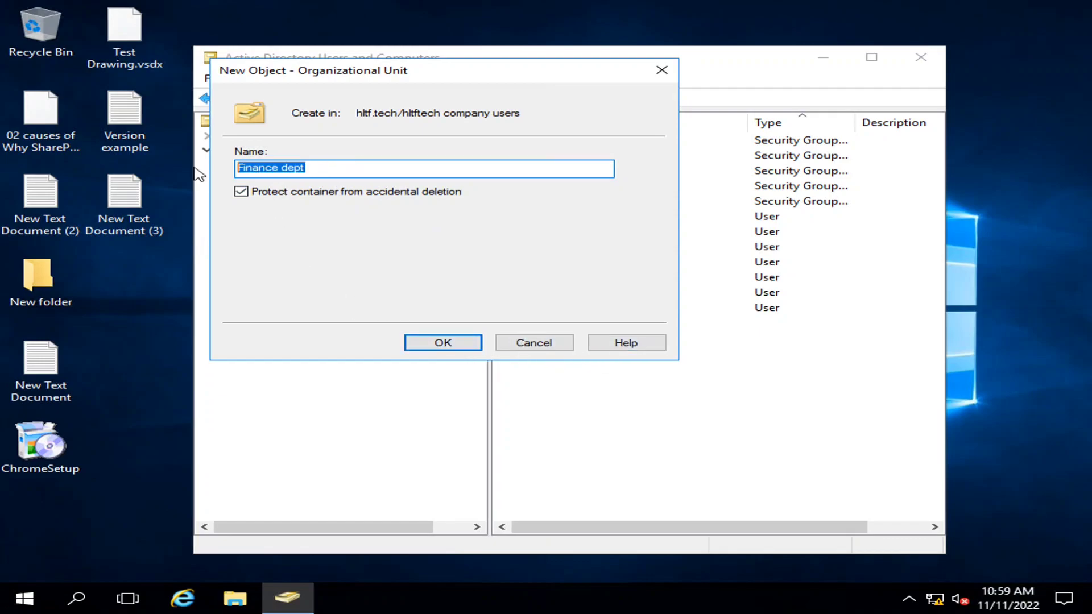
pyautogui.click(441, 345)
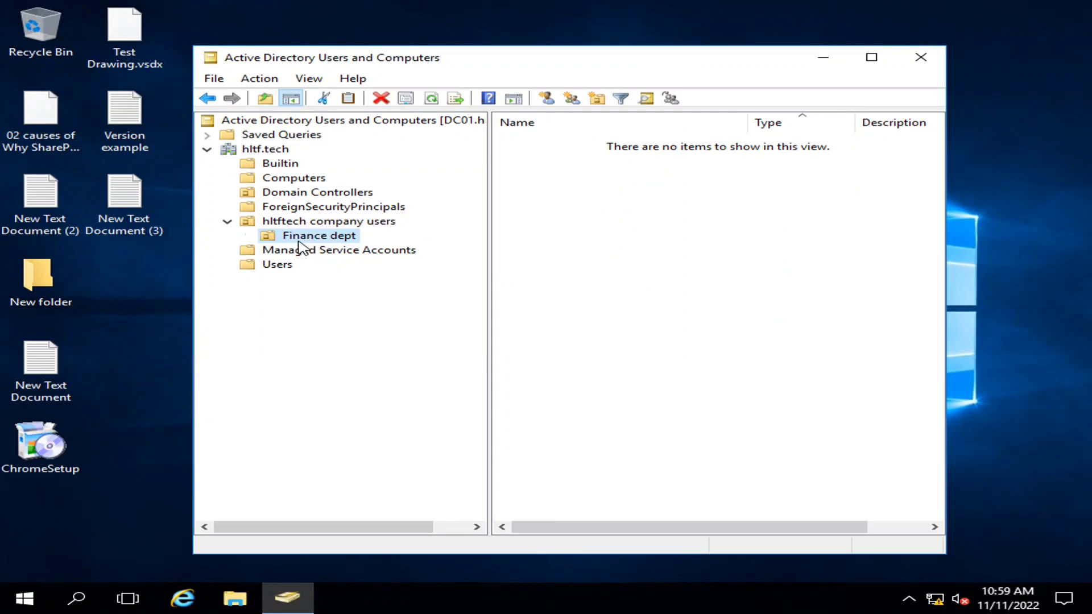
# Add a second organizational unit named 'HR Dept' under hltftech company users
pyautogui.click(291, 221)
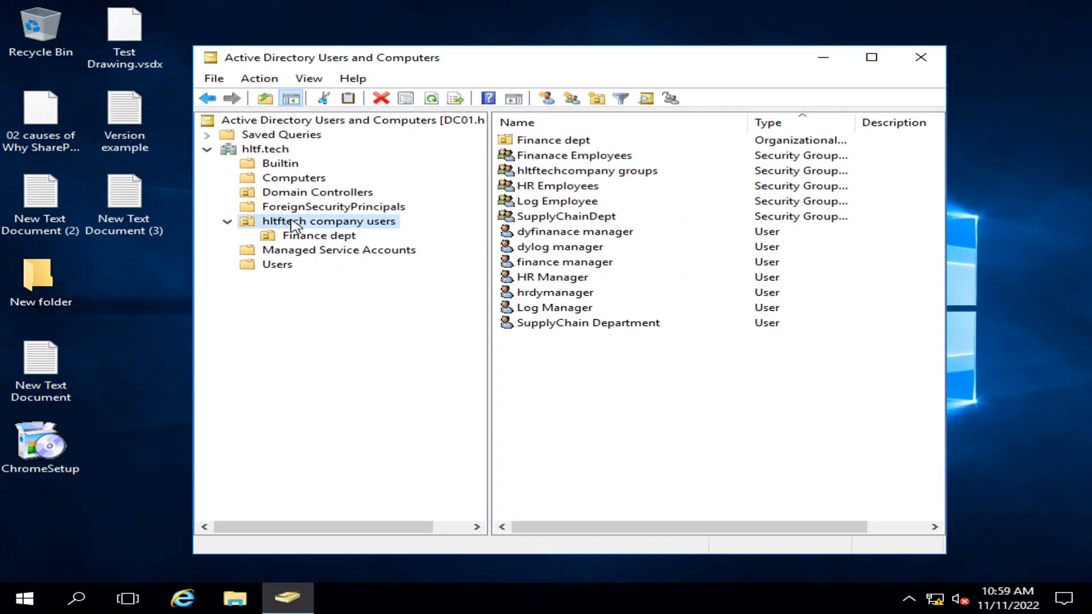
pyautogui.rightClick(291, 220)
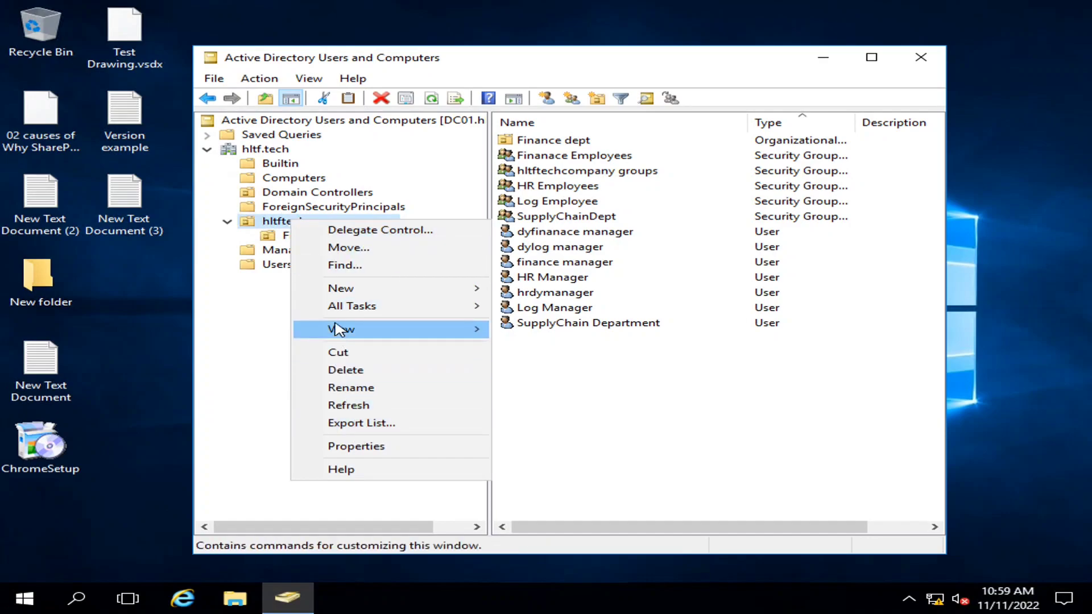
pyautogui.moveTo(352, 287)
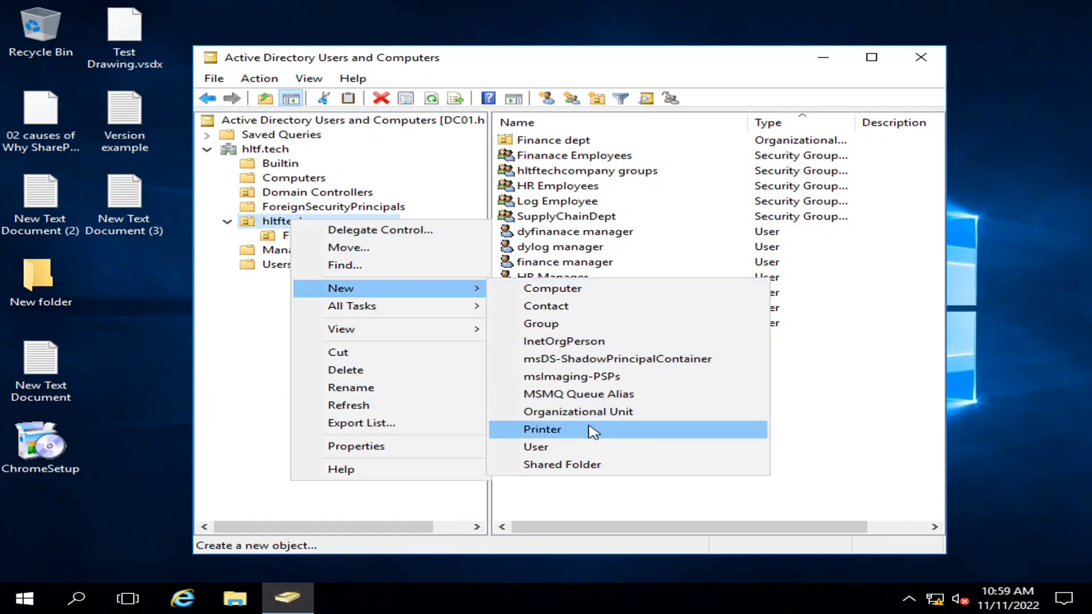
pyautogui.click(588, 412)
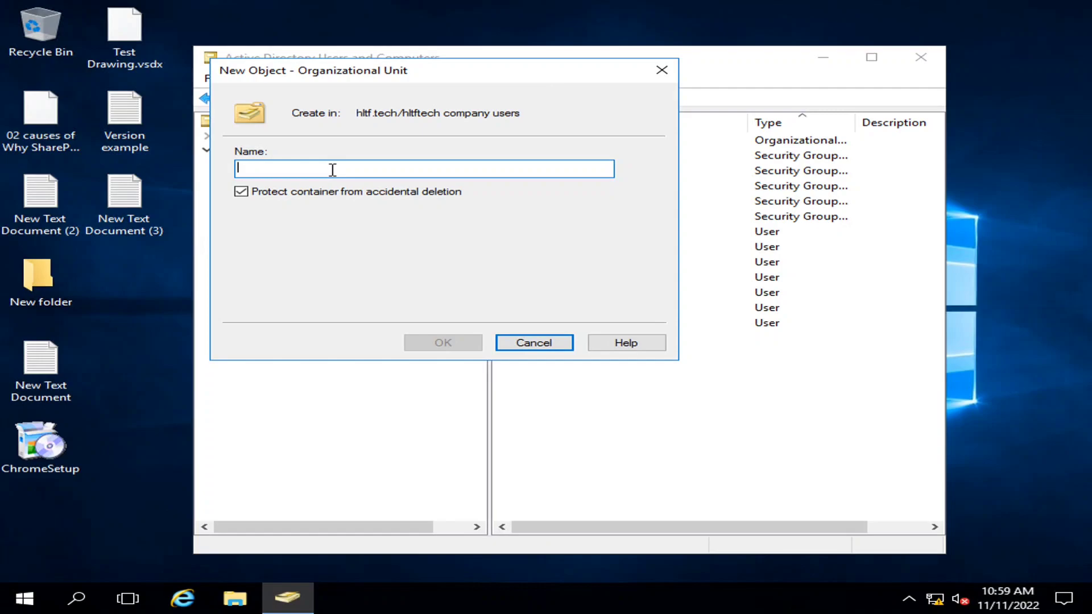
pyautogui.write('HR Dept')
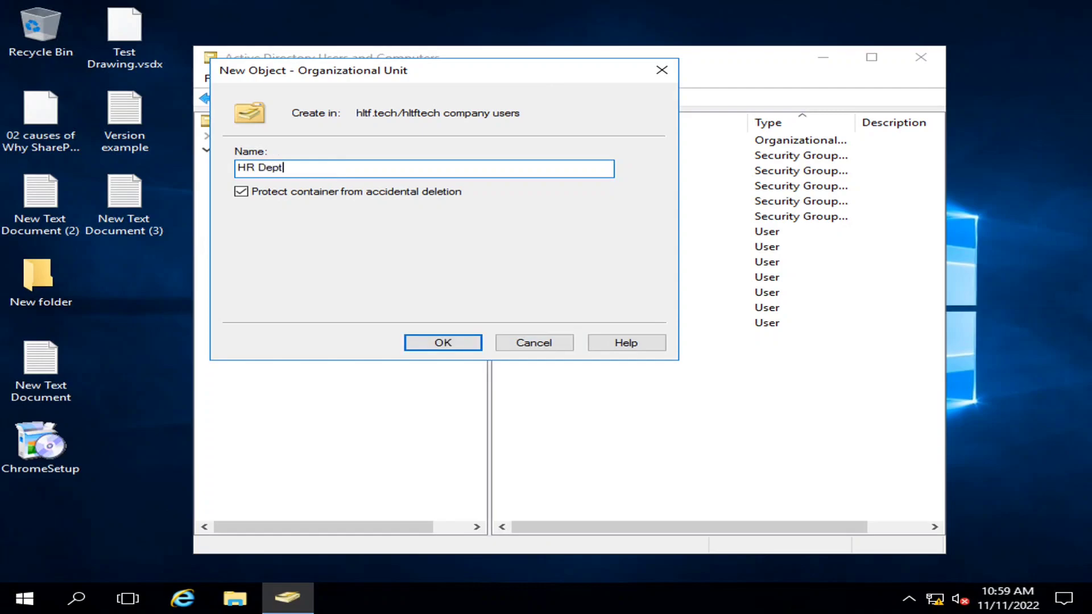
pyautogui.click(424, 345)
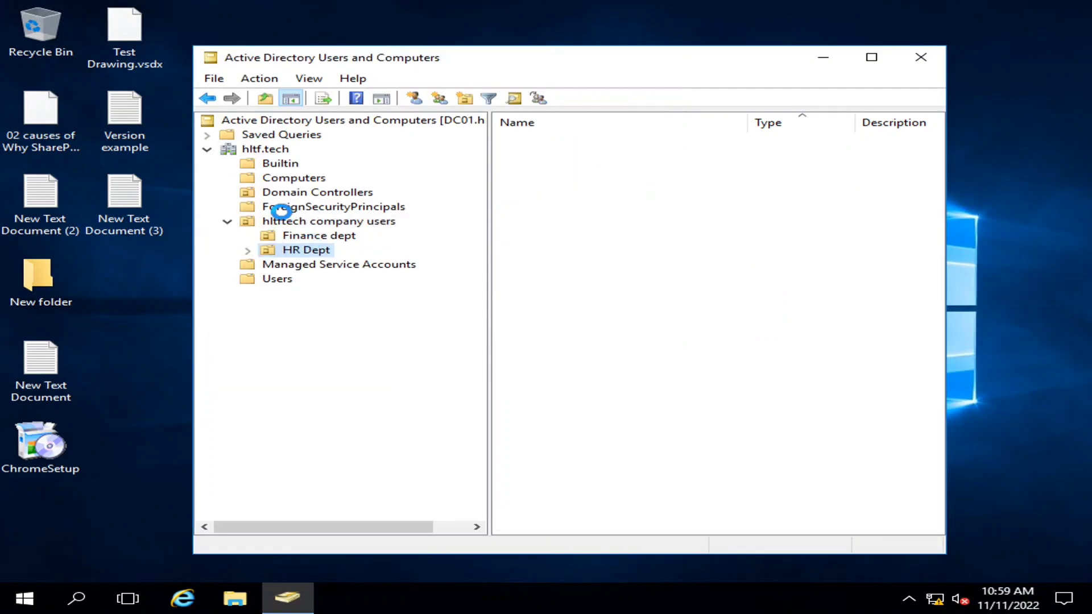
# Create an organizational unit named 'HR Computers' nested inside HR Dept
pyautogui.rightClick(286, 255)
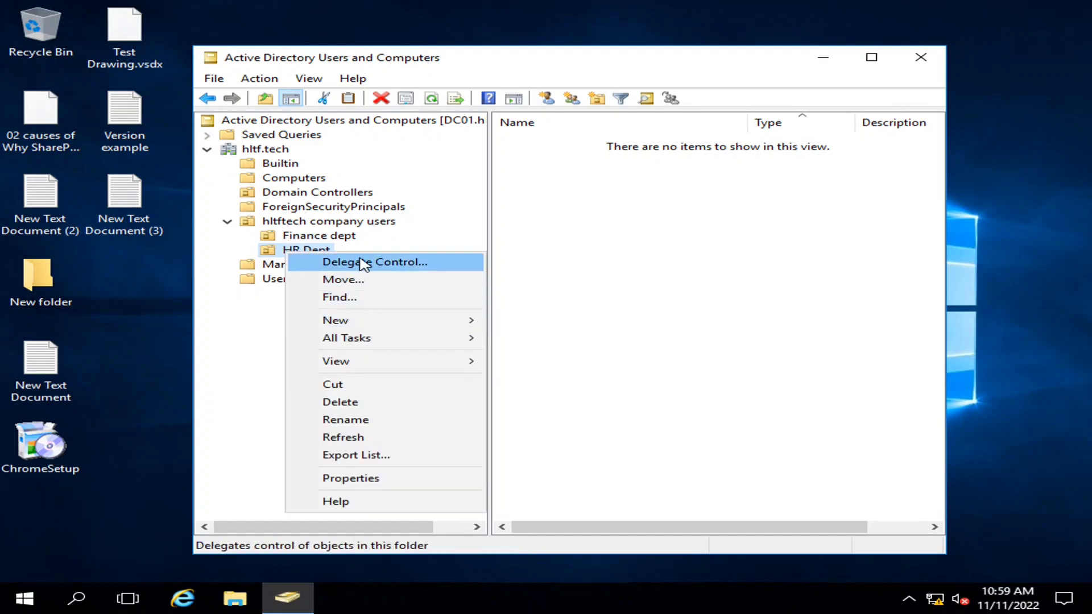
pyautogui.moveTo(398, 320)
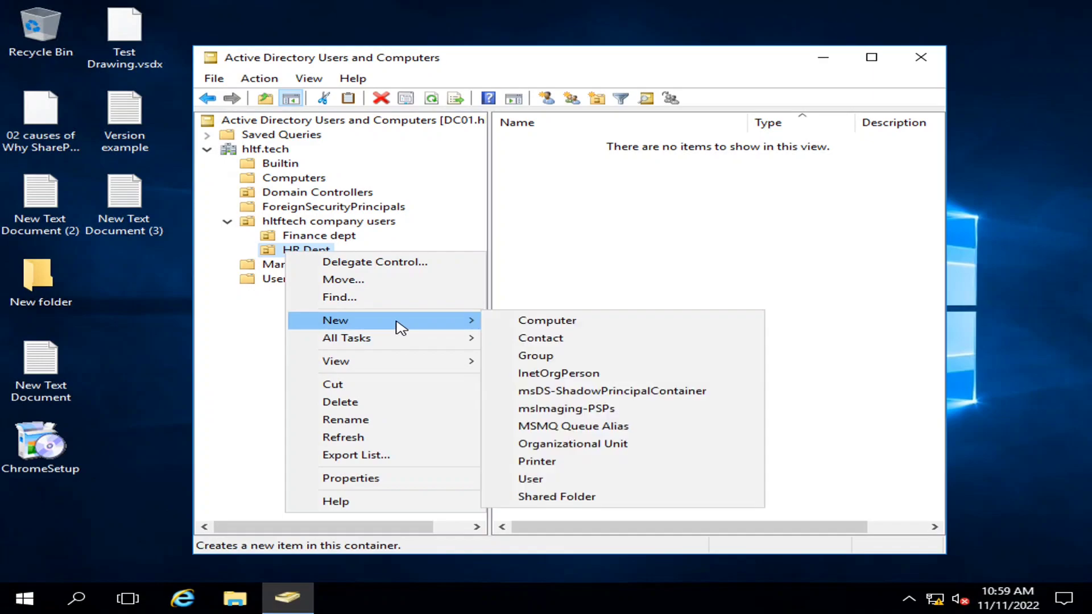
pyautogui.click(611, 449)
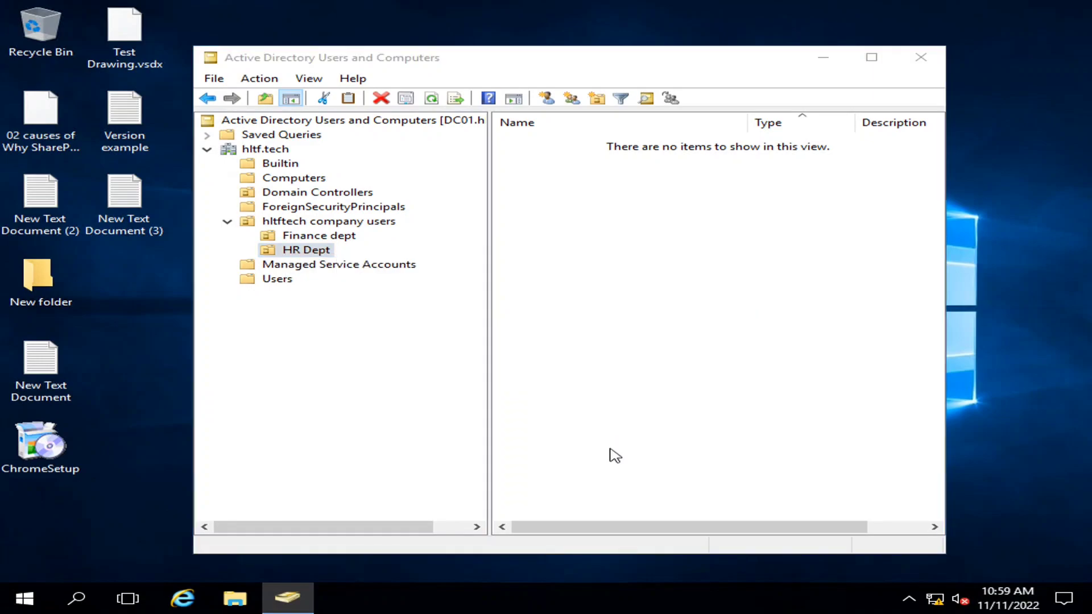
pyautogui.write('machine')
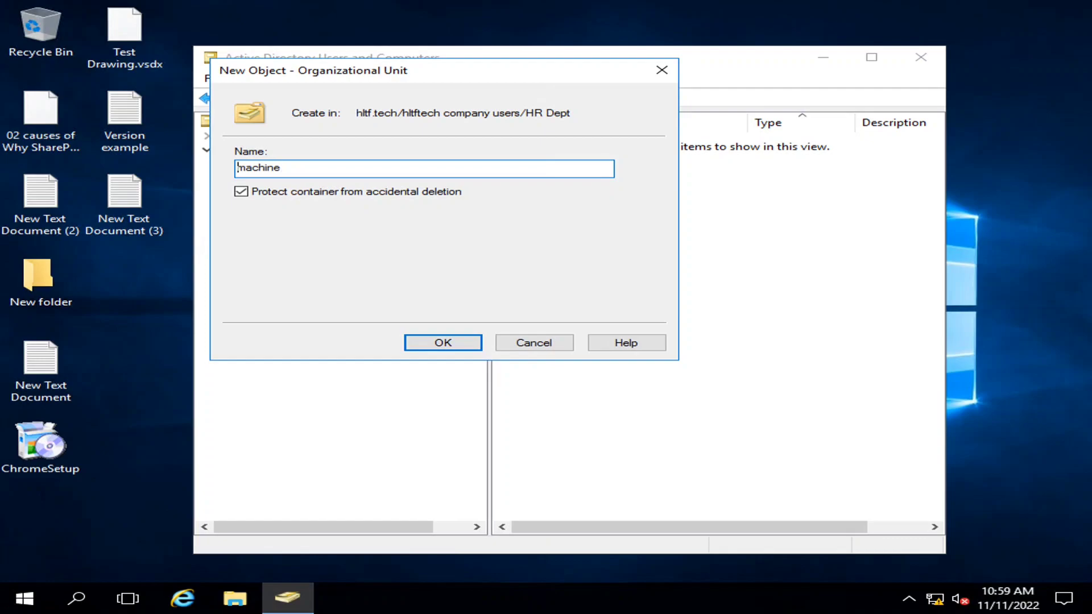
pyautogui.write('HR')
pyautogui.press('BackSpace')
pyautogui.press('BackSpace')
pyautogui.press('BackSpace')
pyautogui.write('Computers')
pyautogui.click(421, 344)
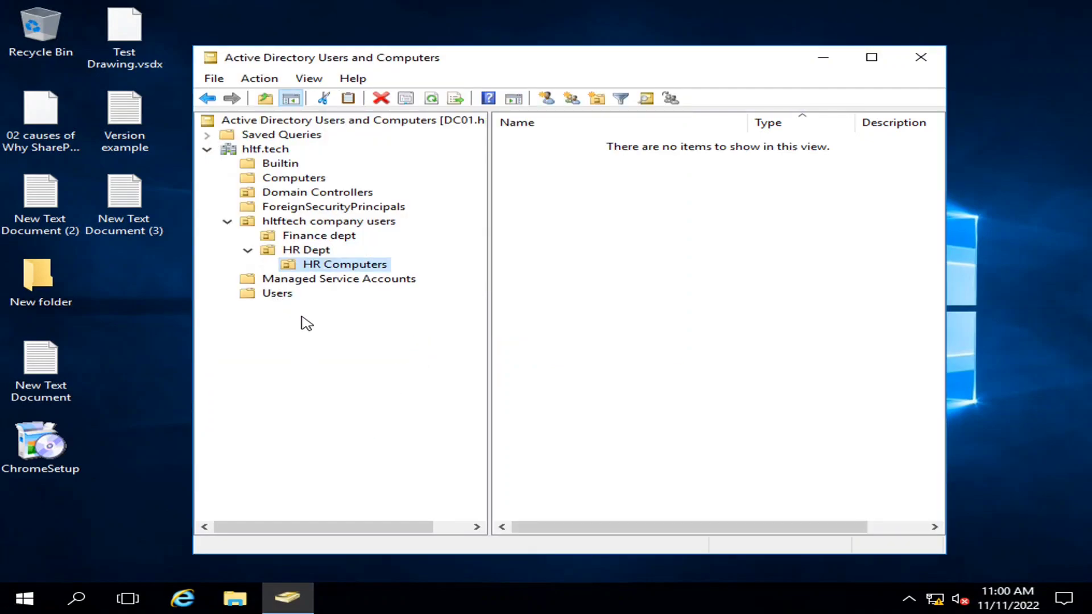
# Select HR Dept to confirm it contains the HR Computers unit
pyautogui.click(316, 252)
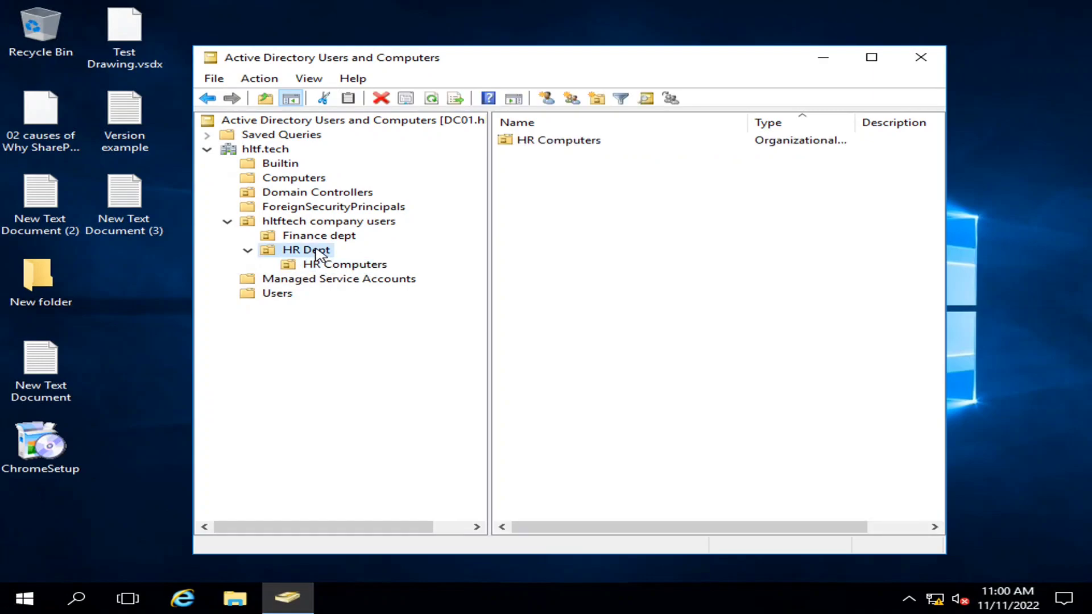
# Create a 'Finance Computers' organizational unit nested inside Finance dept
pyautogui.click(307, 241)
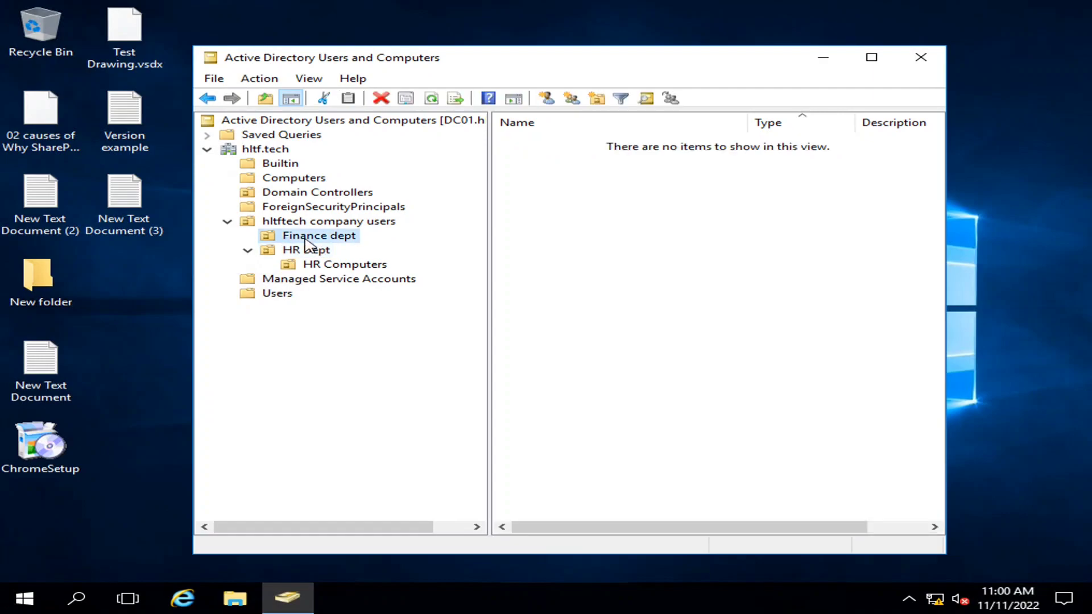
pyautogui.rightClick(307, 242)
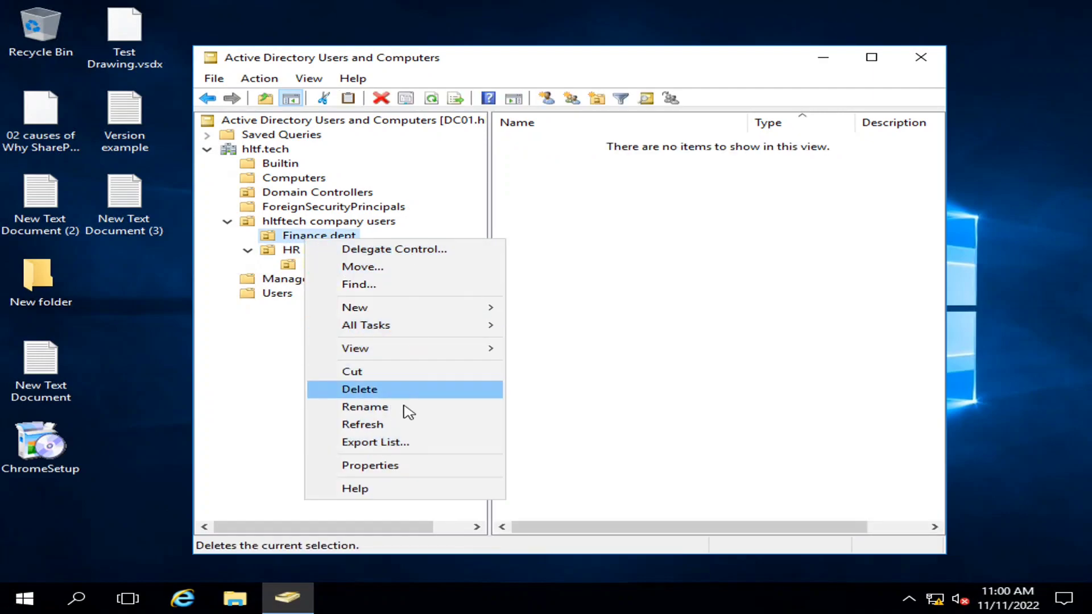
pyautogui.moveTo(422, 308)
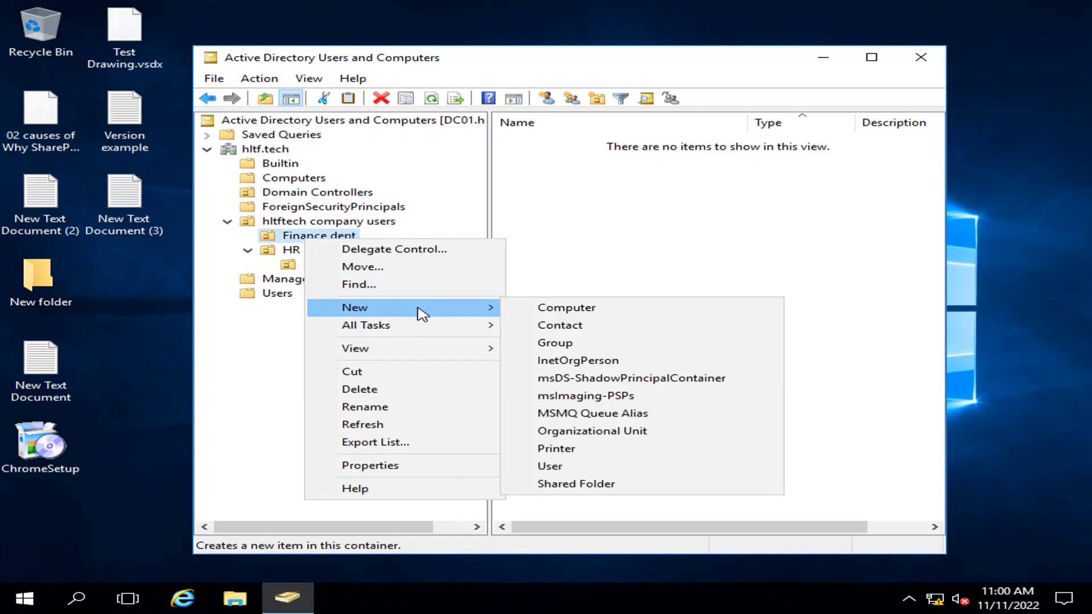
pyautogui.click(615, 436)
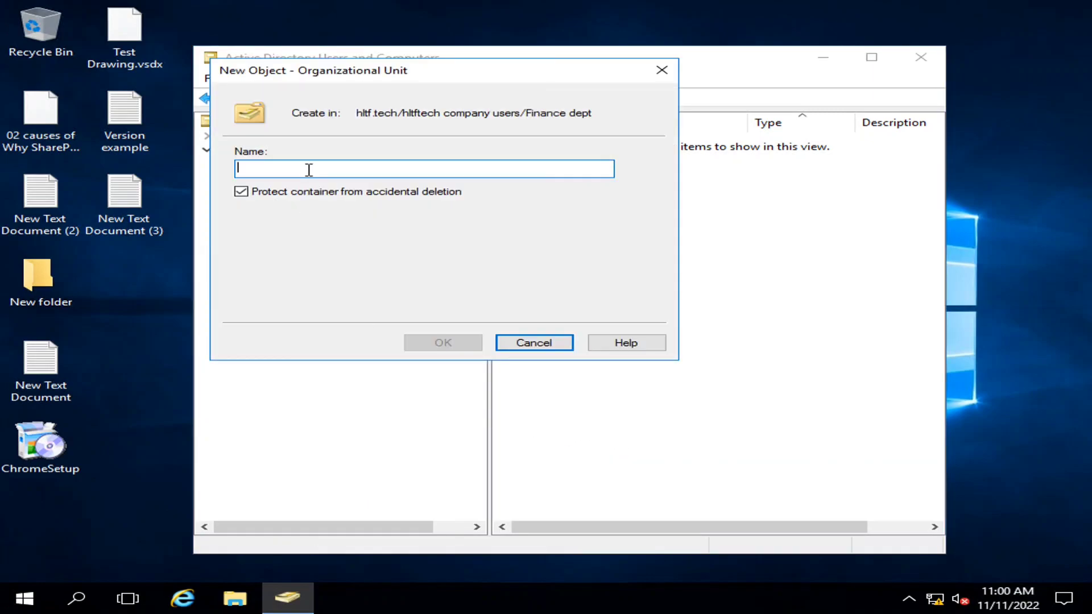
pyautogui.write('Finance Computers')
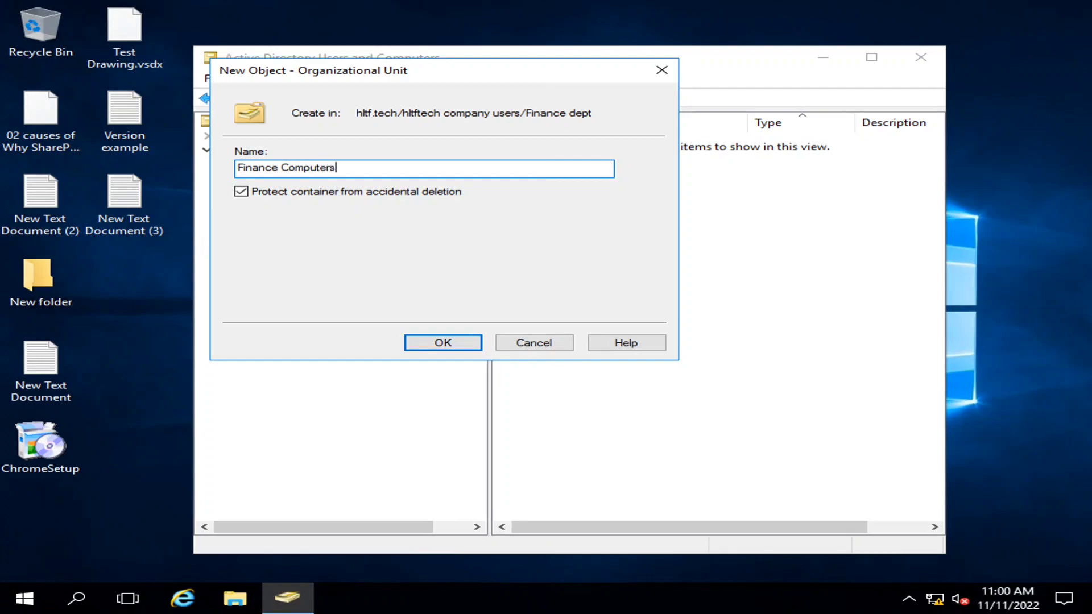
pyautogui.click(439, 341)
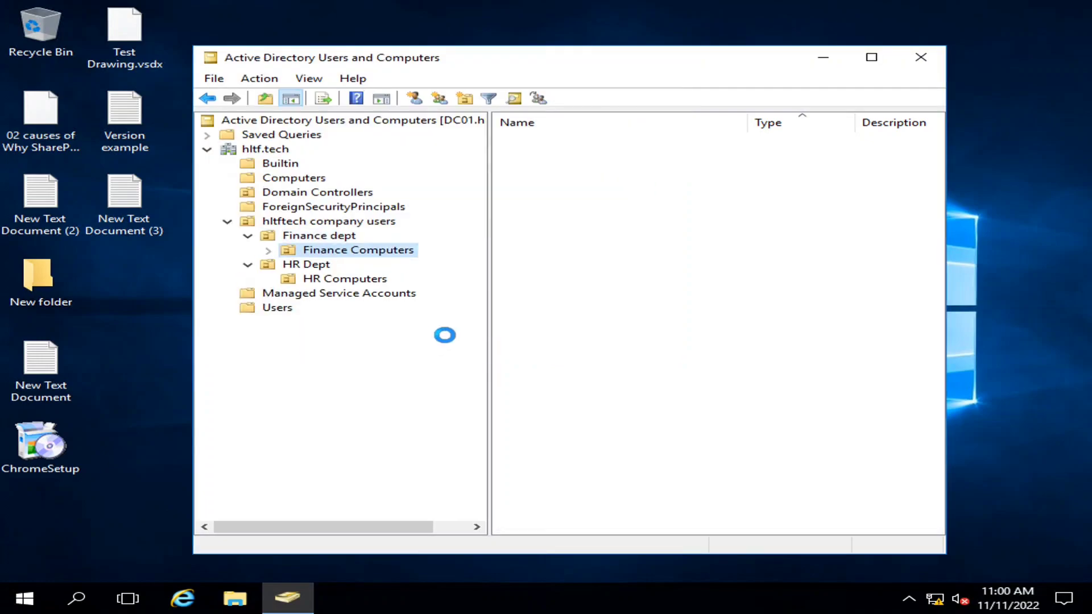
# Collapse the Finance dept and HR Dept branches and select hltftech company users
pyautogui.click(247, 235)
pyautogui.click(248, 251)
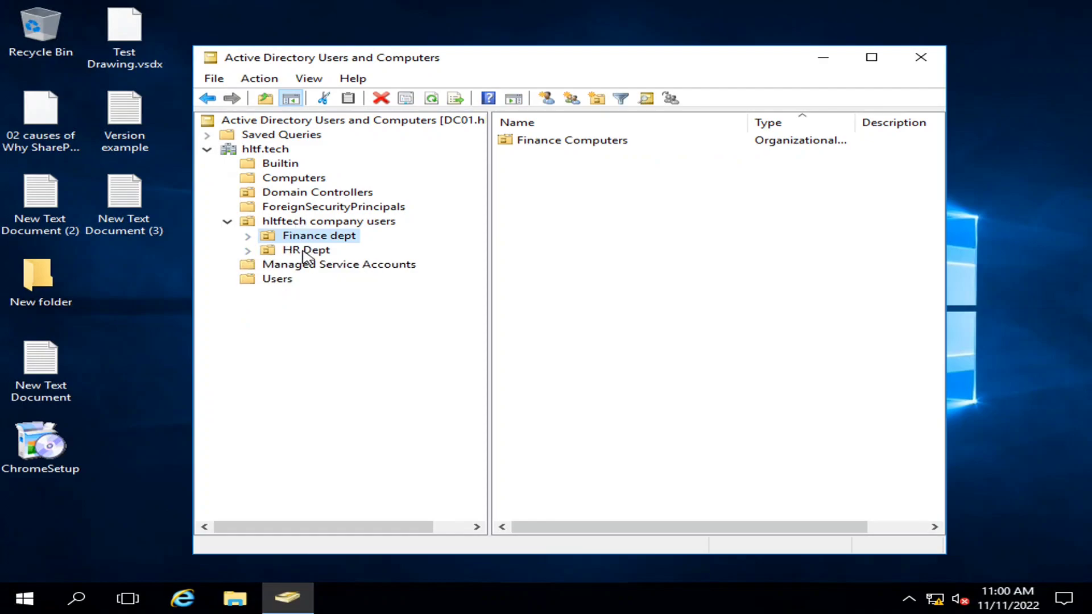
pyautogui.click(315, 222)
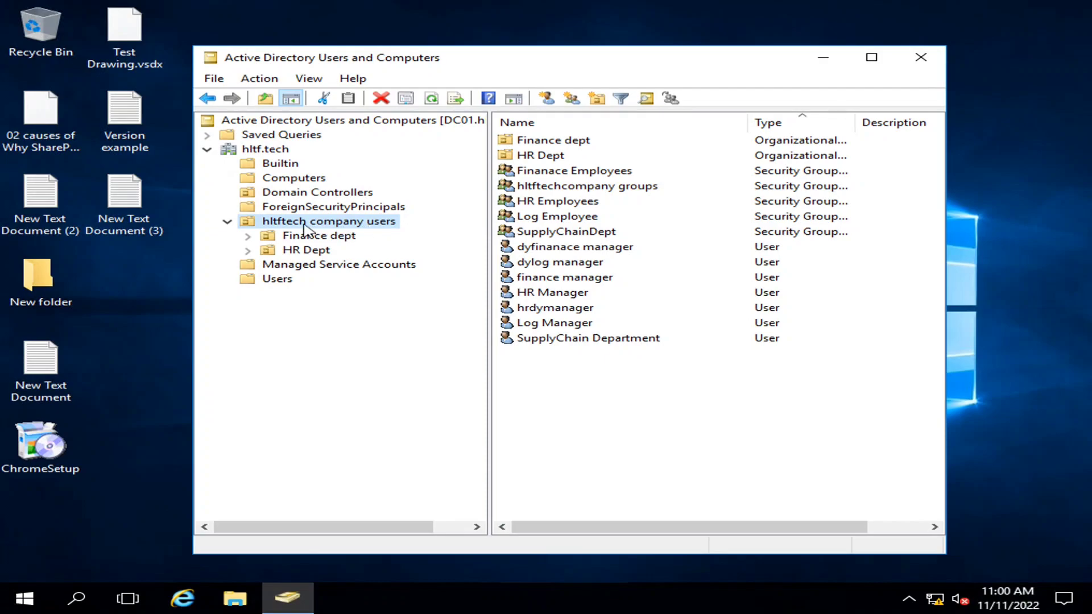
# Create a third organizational unit named 'Log Dept' under hltftech company users
pyautogui.rightClick(306, 229)
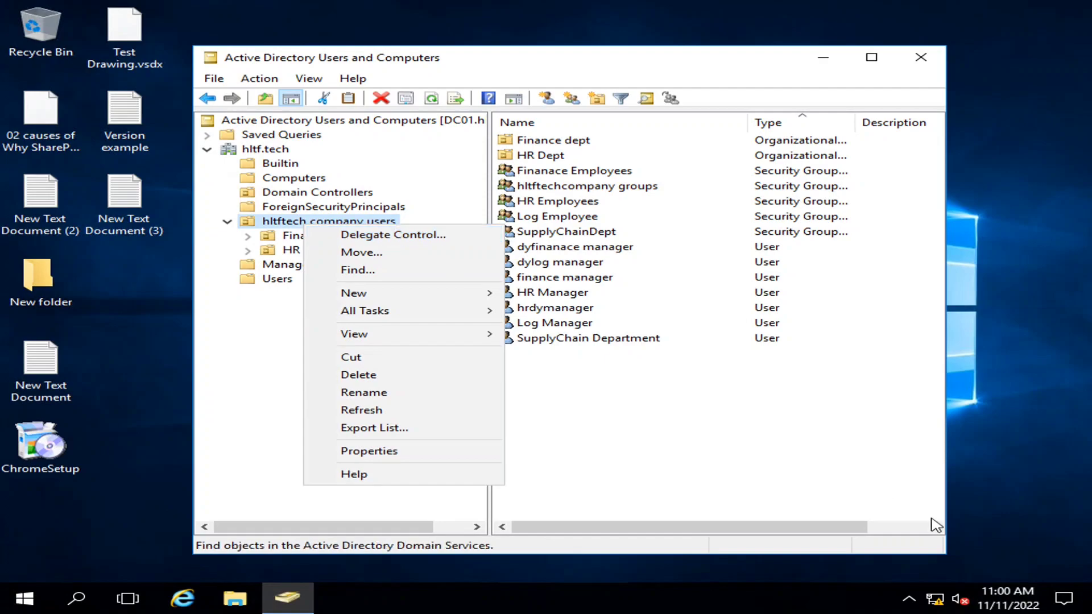
pyautogui.click(631, 465)
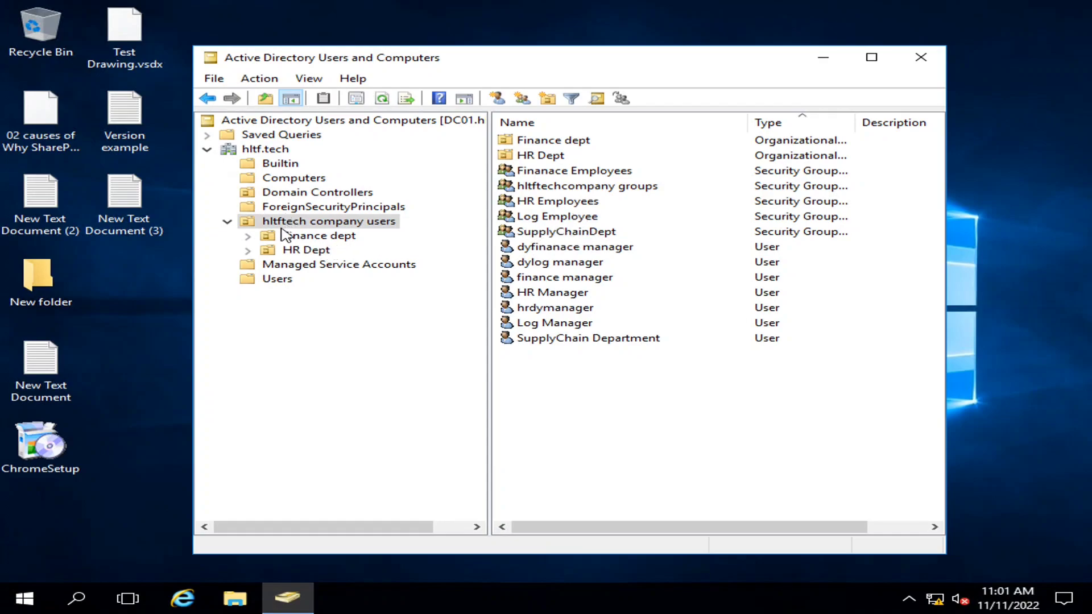
pyautogui.rightClick(314, 222)
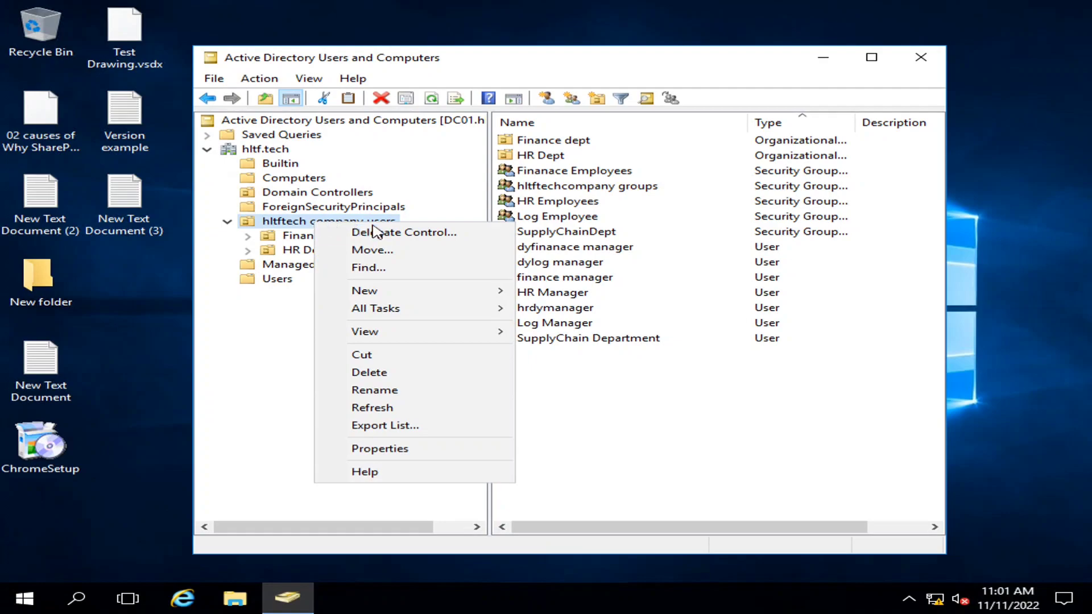
pyautogui.moveTo(392, 290)
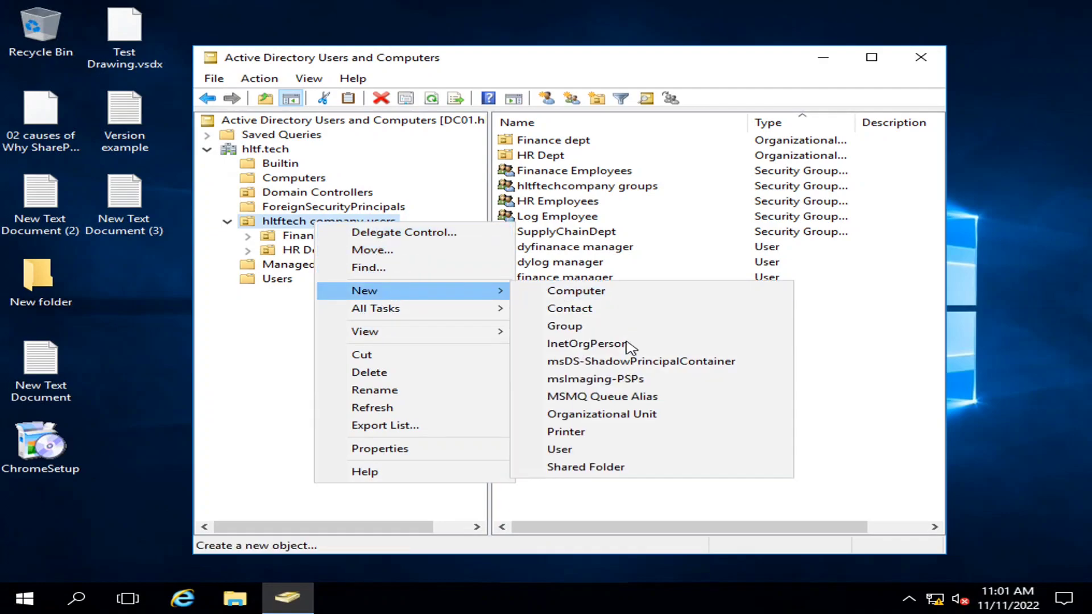
pyautogui.click(604, 414)
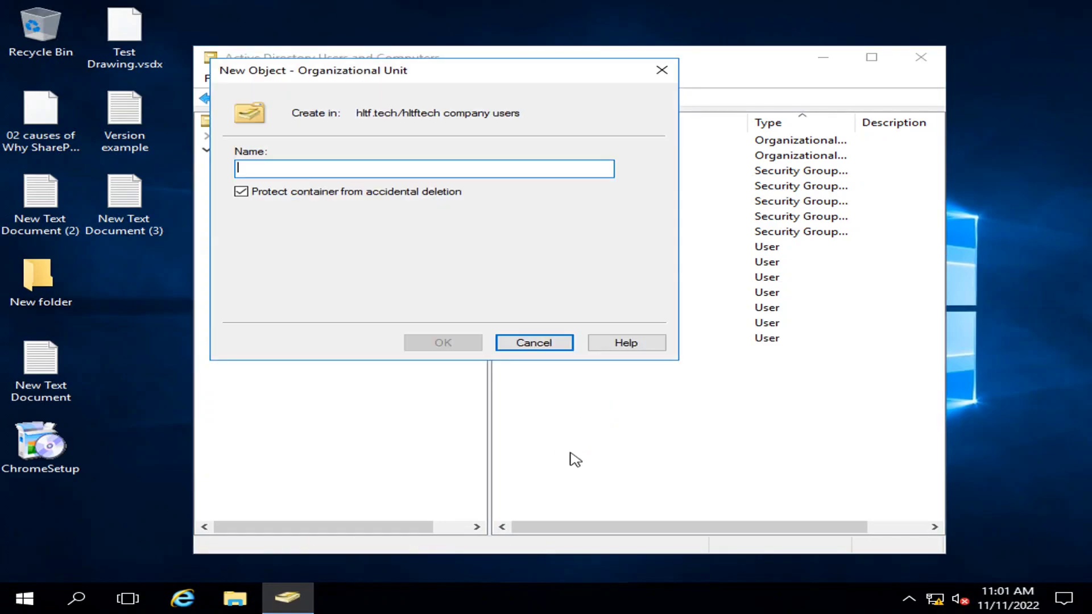
pyautogui.write('Log Dept')
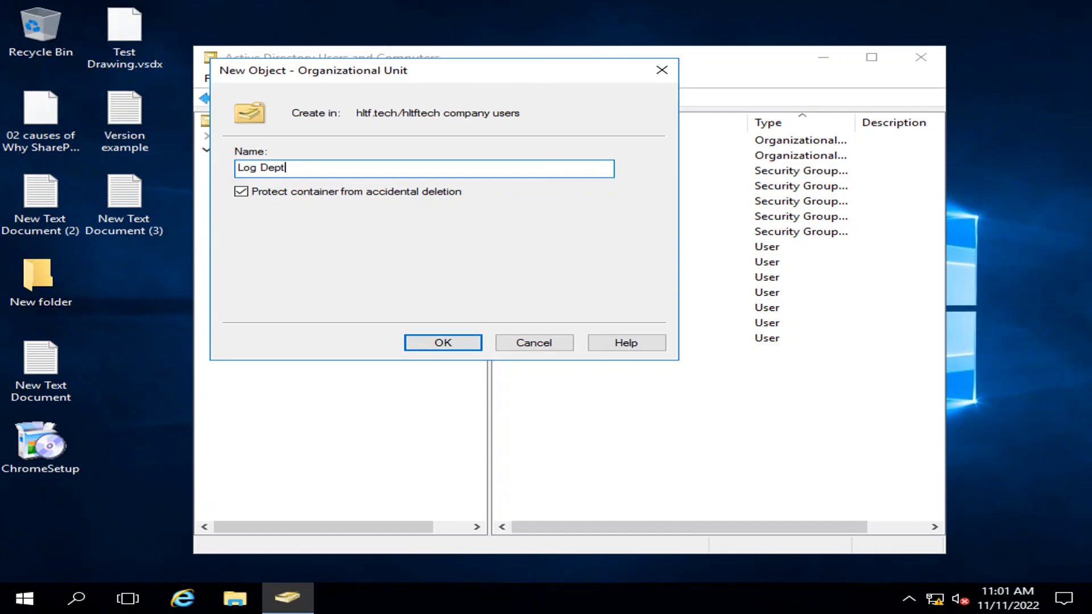
pyautogui.click(469, 343)
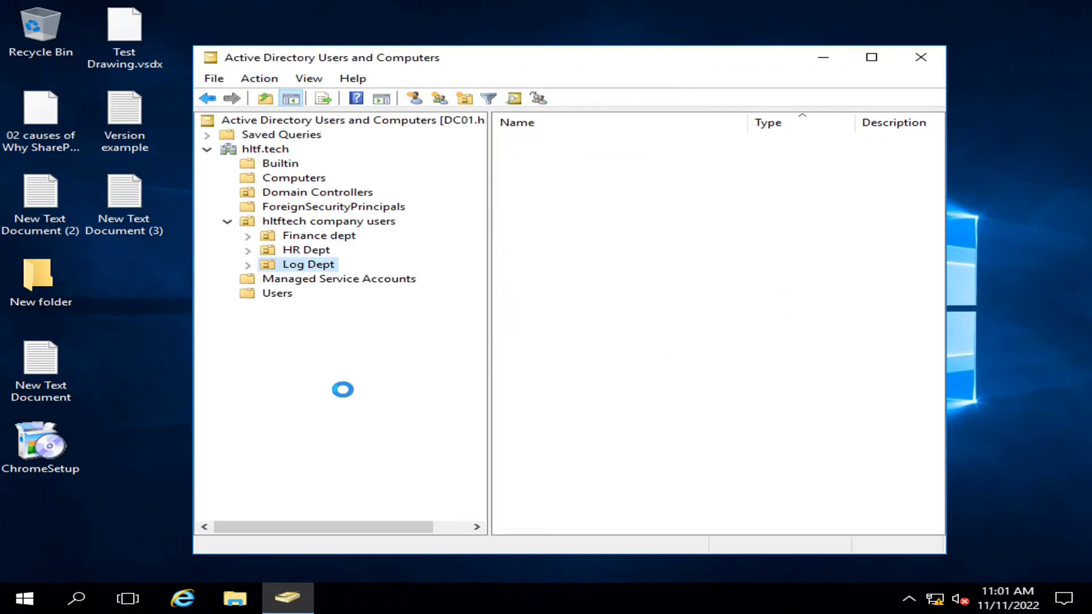
# Create a new organizational unit named Log Computers inside Log Dept
pyautogui.rightClick(309, 269)
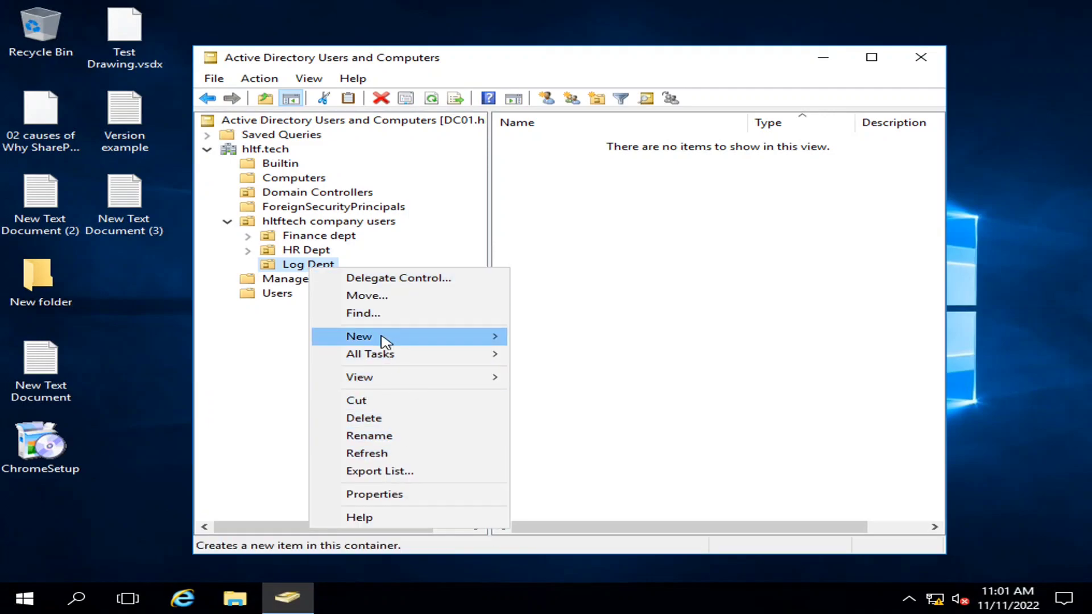
pyautogui.moveTo(453, 339)
pyautogui.click(640, 470)
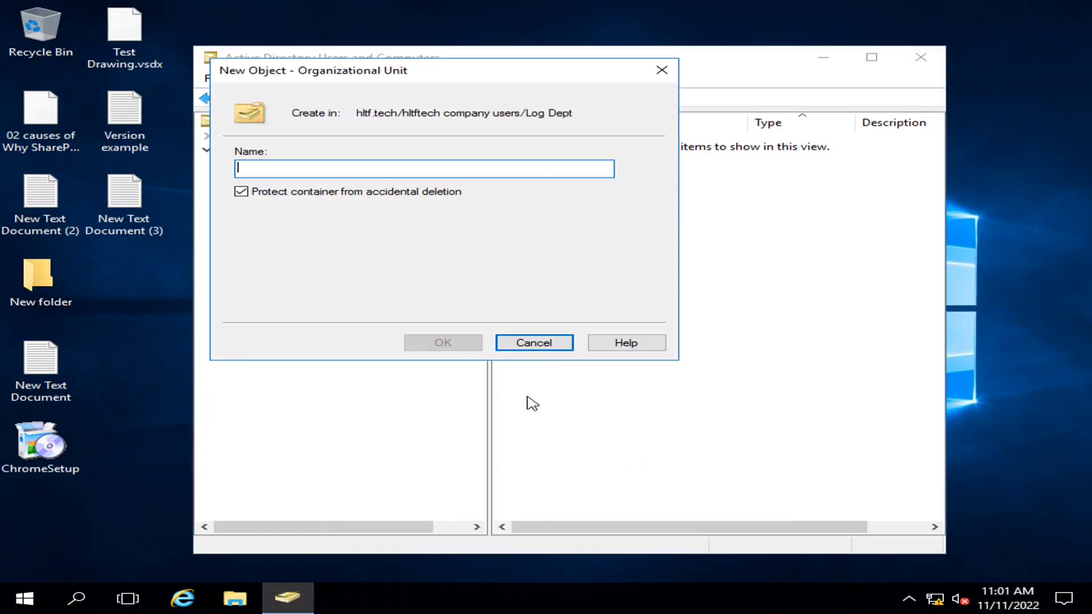
pyautogui.write('Log Computers')
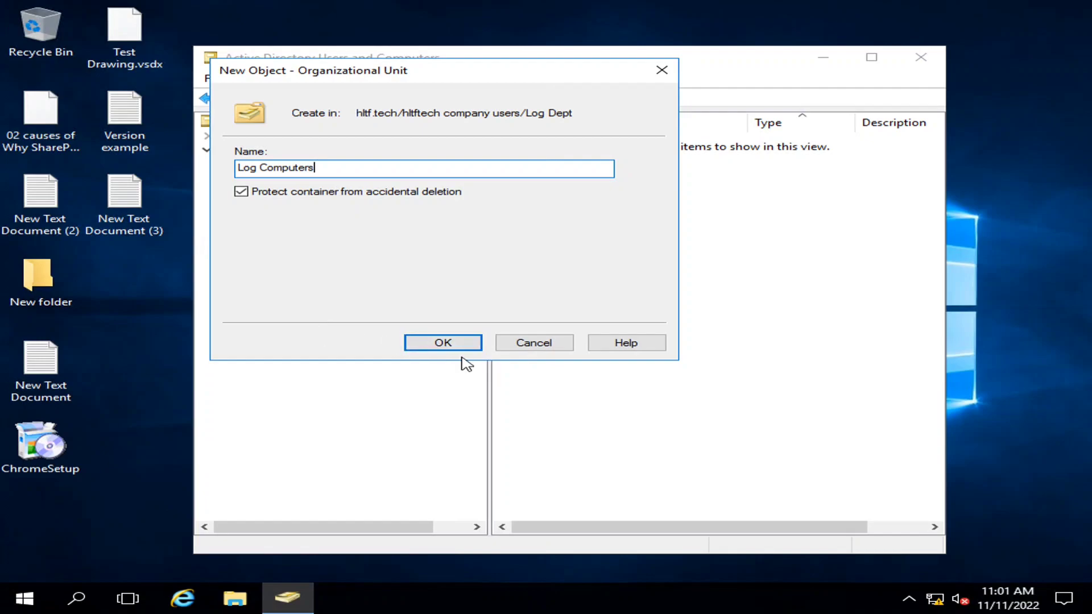
pyautogui.click(455, 343)
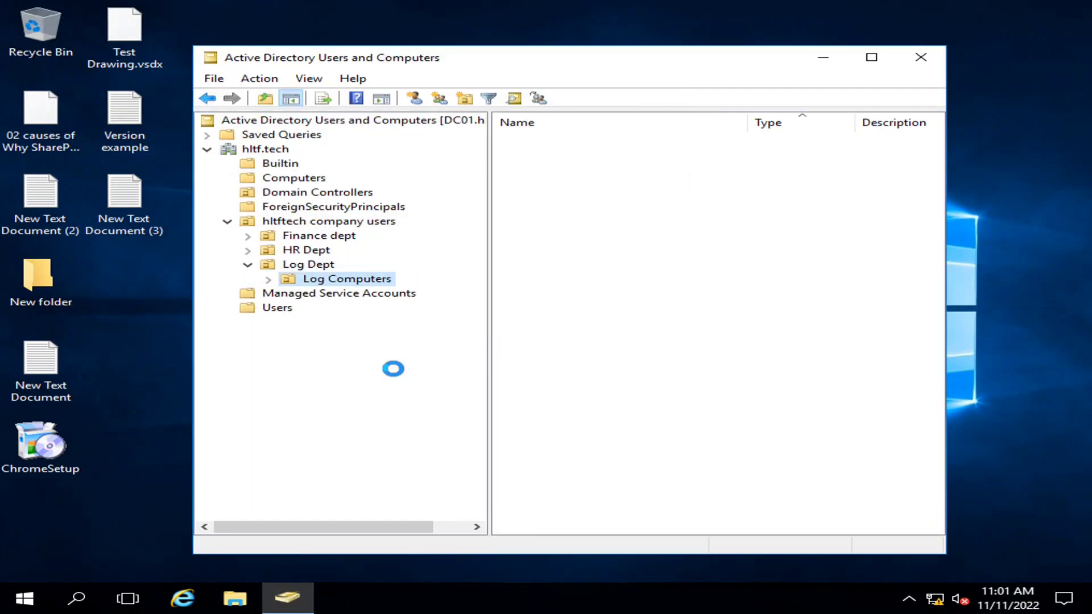
# View Log Dept, then open Finance dept's Finance Computers OU to compare
pyautogui.click(248, 265)
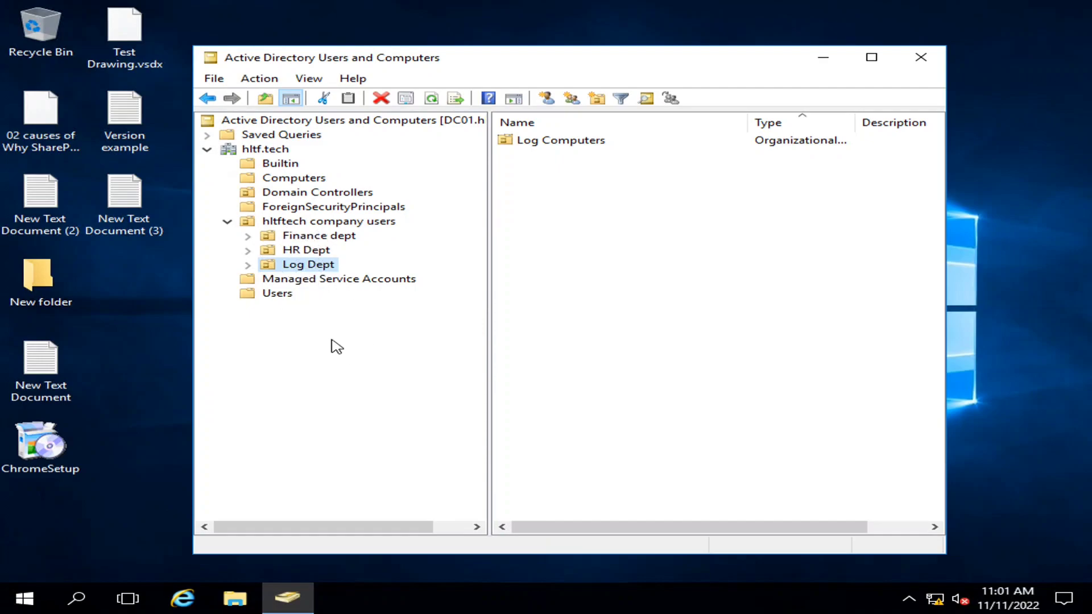
pyautogui.click(248, 236)
pyautogui.click(332, 252)
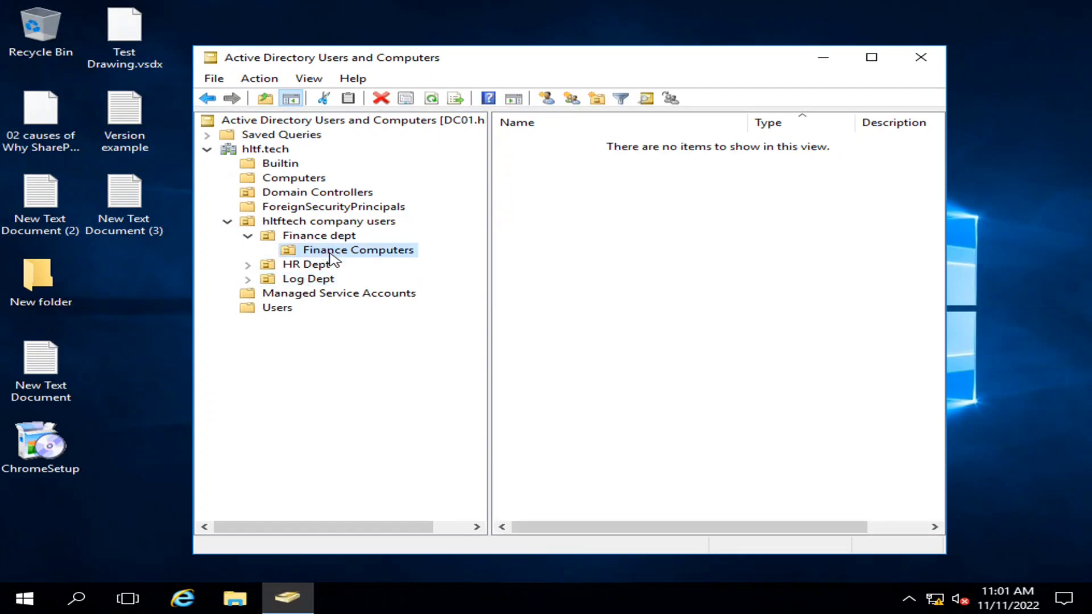
# Check the Computers OUs in Finance dept, HR Dept and Log Dept, ending on hltftech company users
pyautogui.click(247, 237)
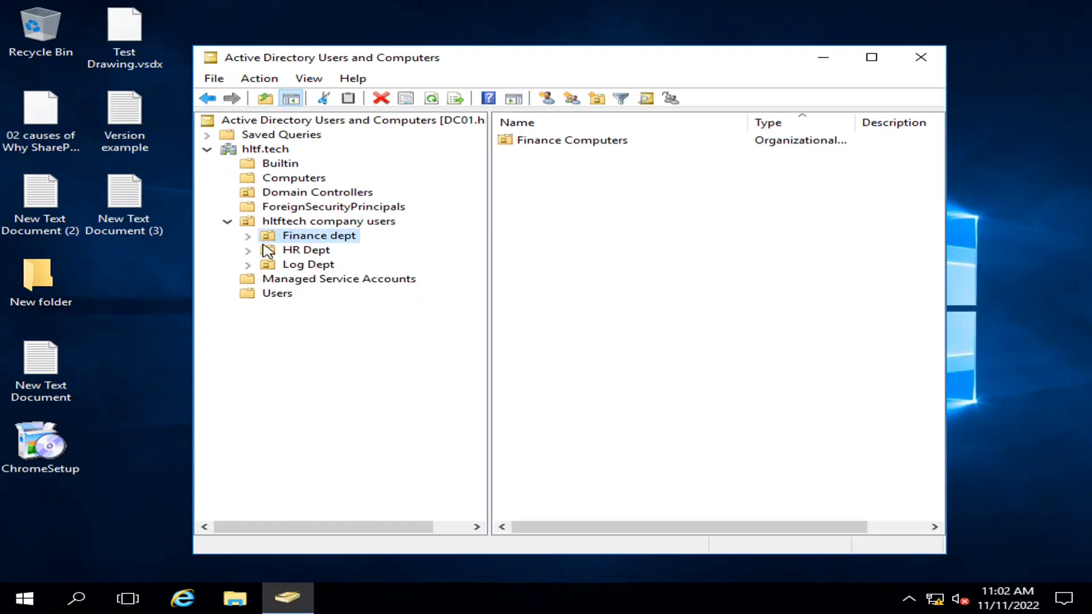
pyautogui.click(290, 221)
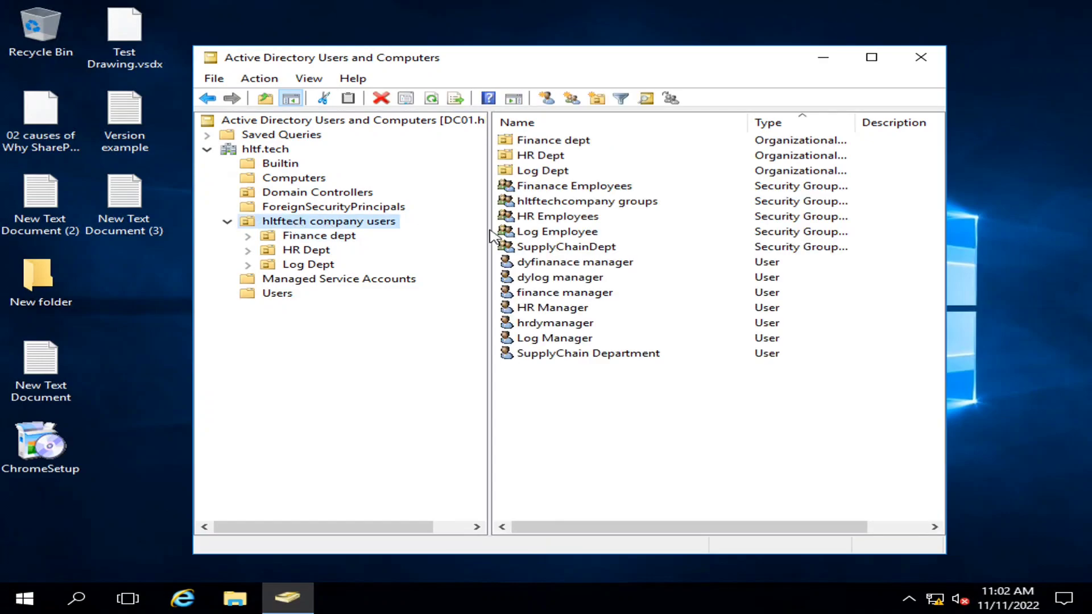
pyautogui.click(301, 238)
pyautogui.click(306, 252)
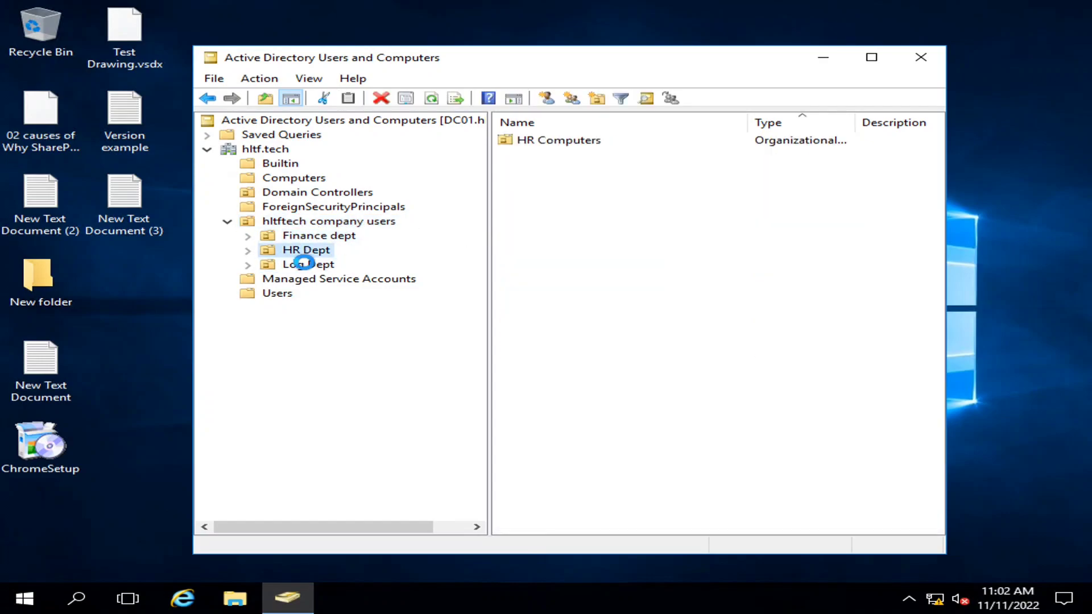
pyautogui.click(307, 265)
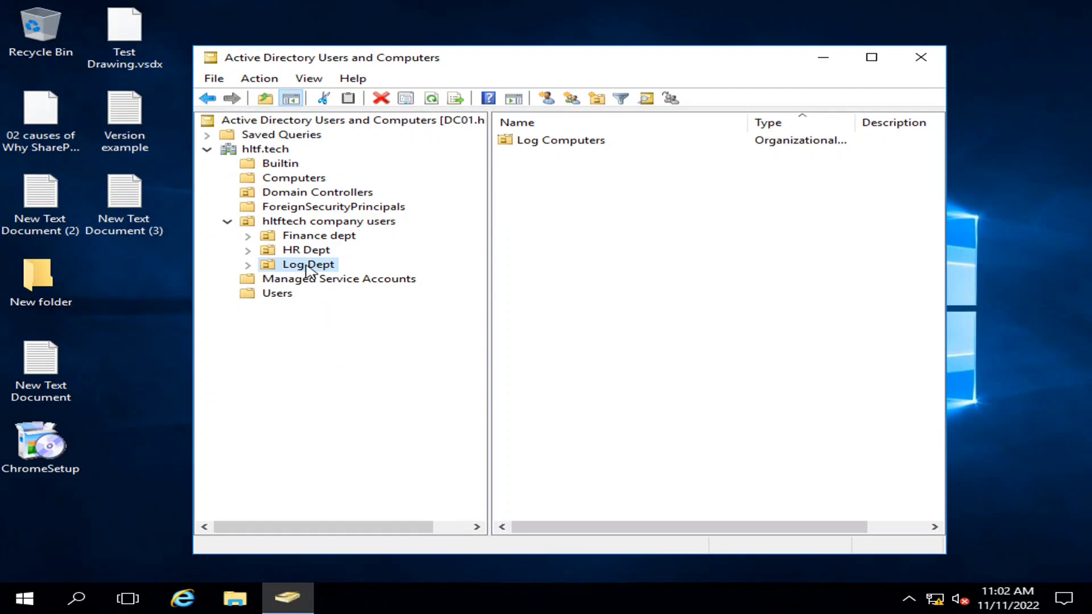
pyautogui.click(292, 237)
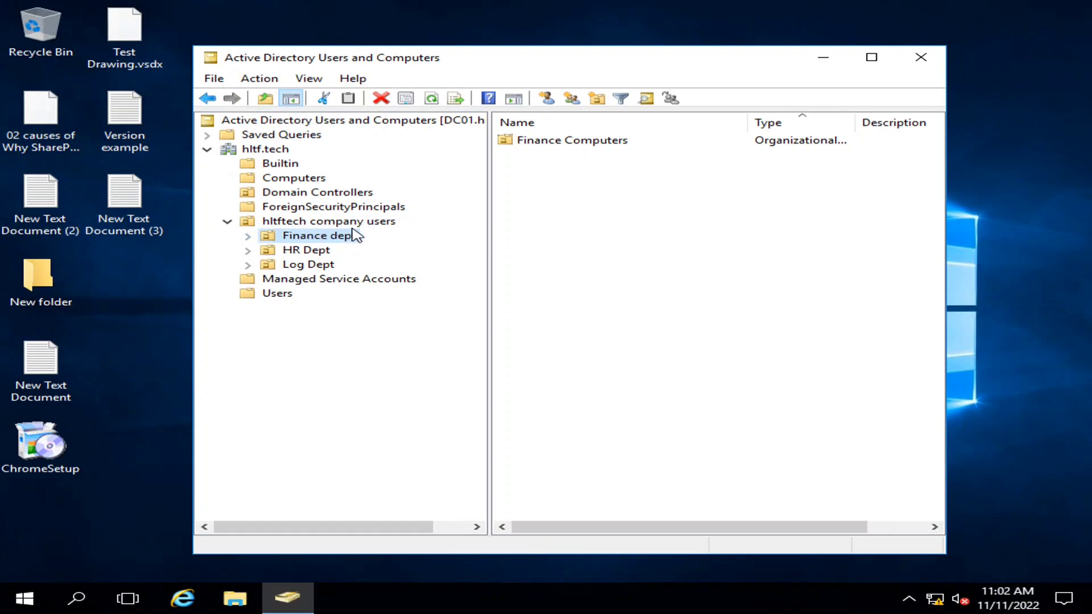
pyautogui.click(284, 252)
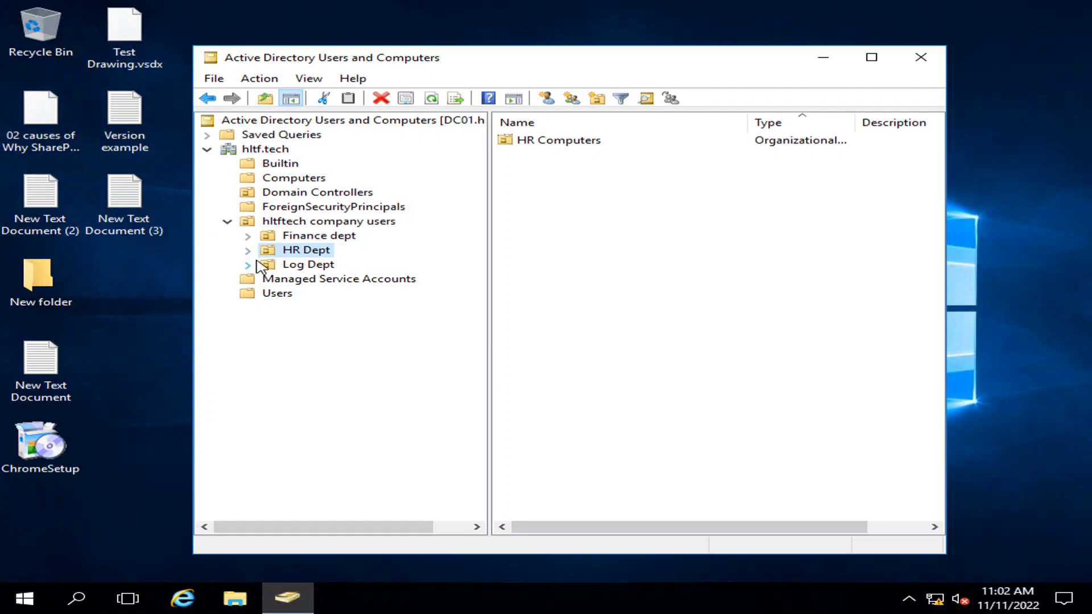
pyautogui.click(293, 267)
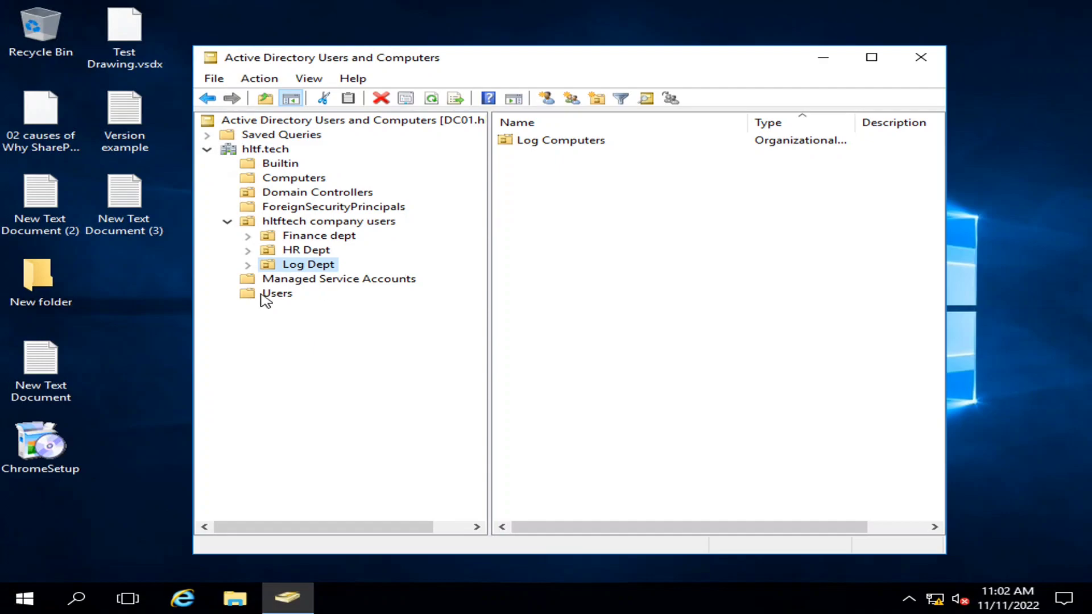
pyautogui.click(316, 235)
pyautogui.click(307, 250)
pyautogui.click(318, 264)
pyautogui.click(335, 221)
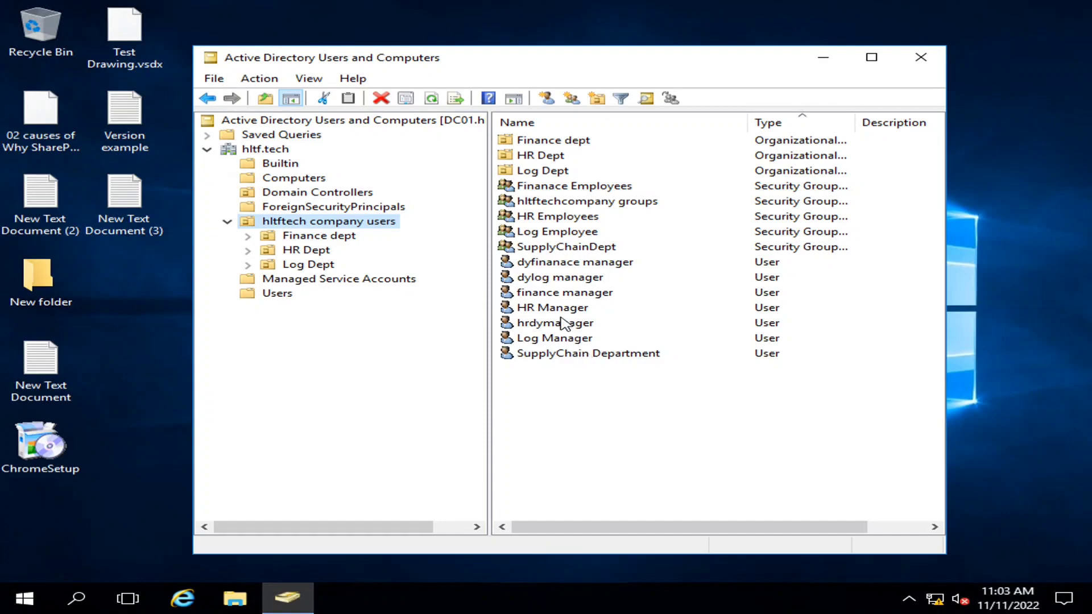
# Move the finance manager user into Finance dept with the Move dialog
pyautogui.rightClick(542, 294)
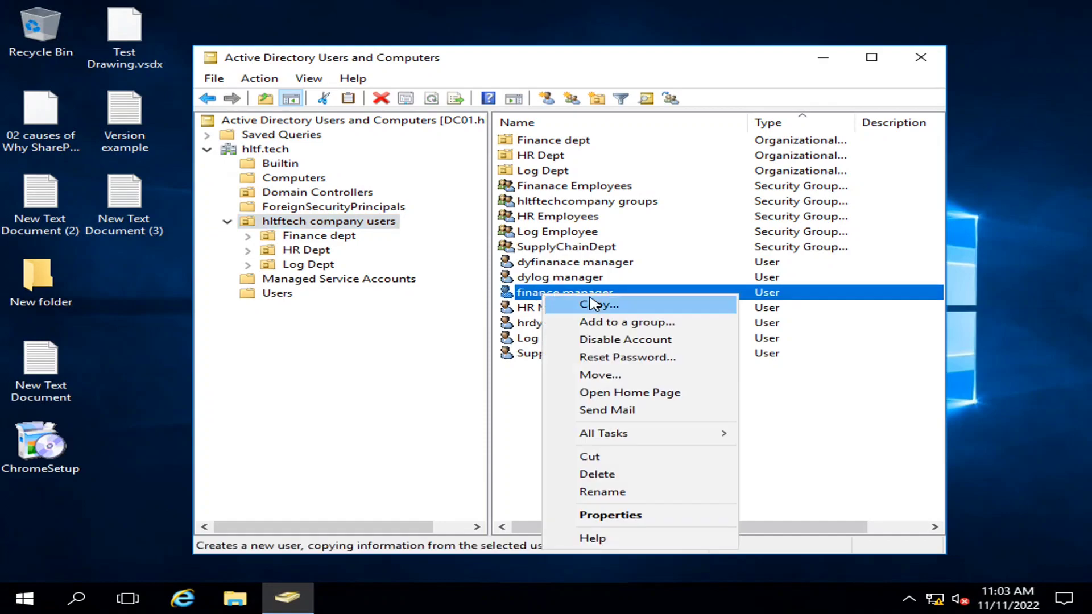
pyautogui.click(641, 375)
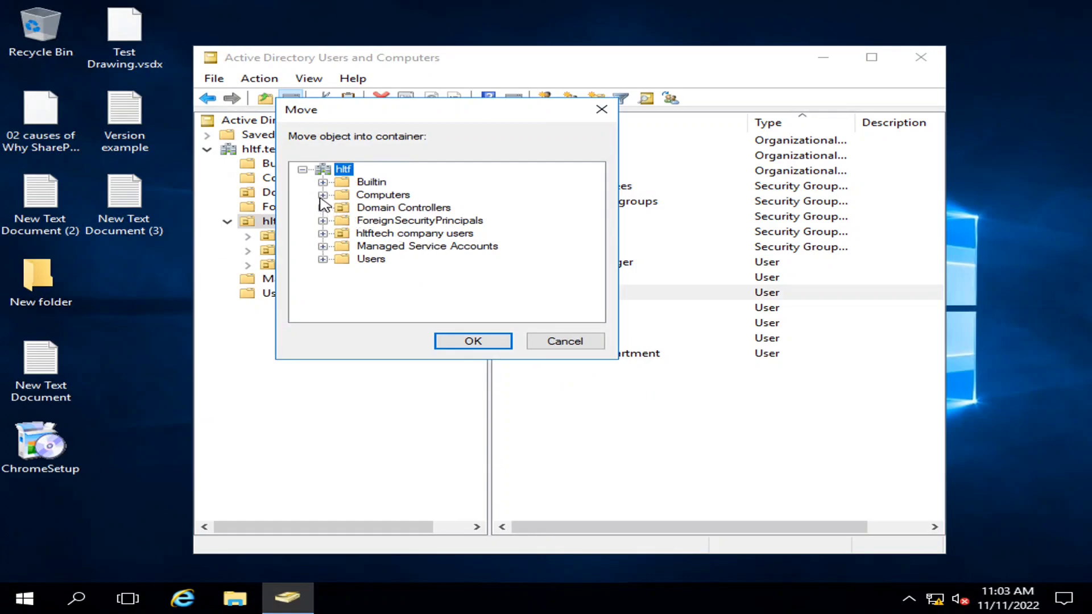
pyautogui.click(322, 234)
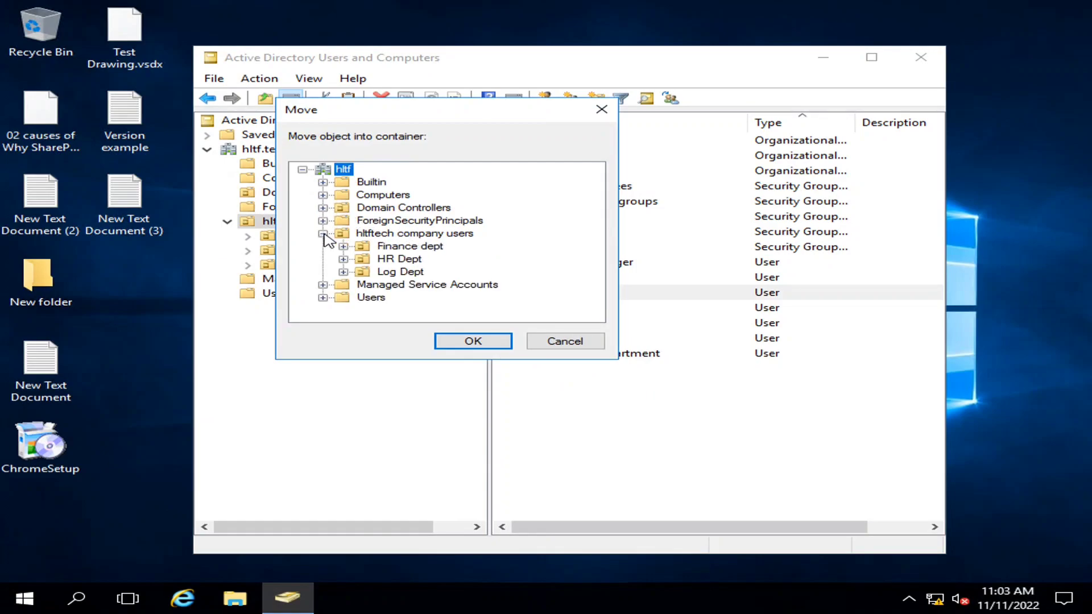
pyautogui.click(404, 248)
pyautogui.click(483, 342)
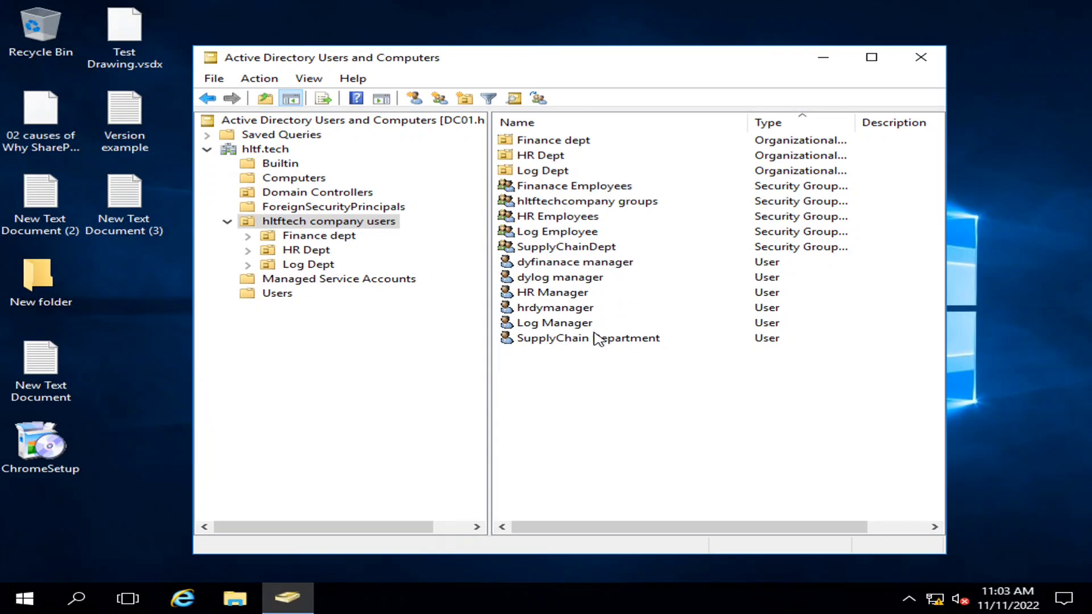
# Drag the dyfinanace manager user into Finance dept and confirm the move
pyautogui.moveTo(550, 261); pyautogui.dragTo(327, 236)
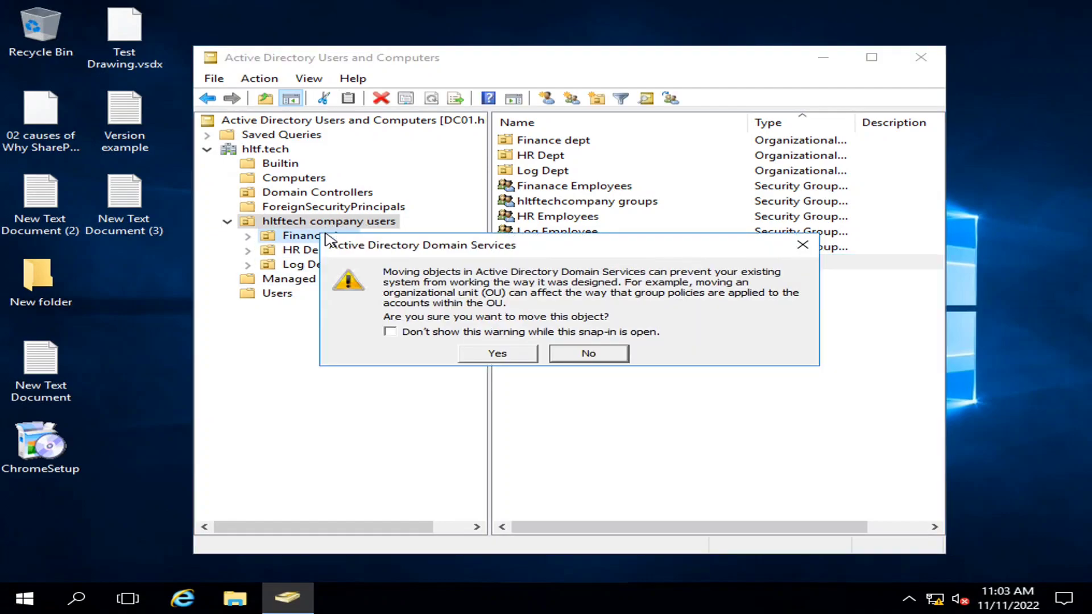
pyautogui.click(505, 355)
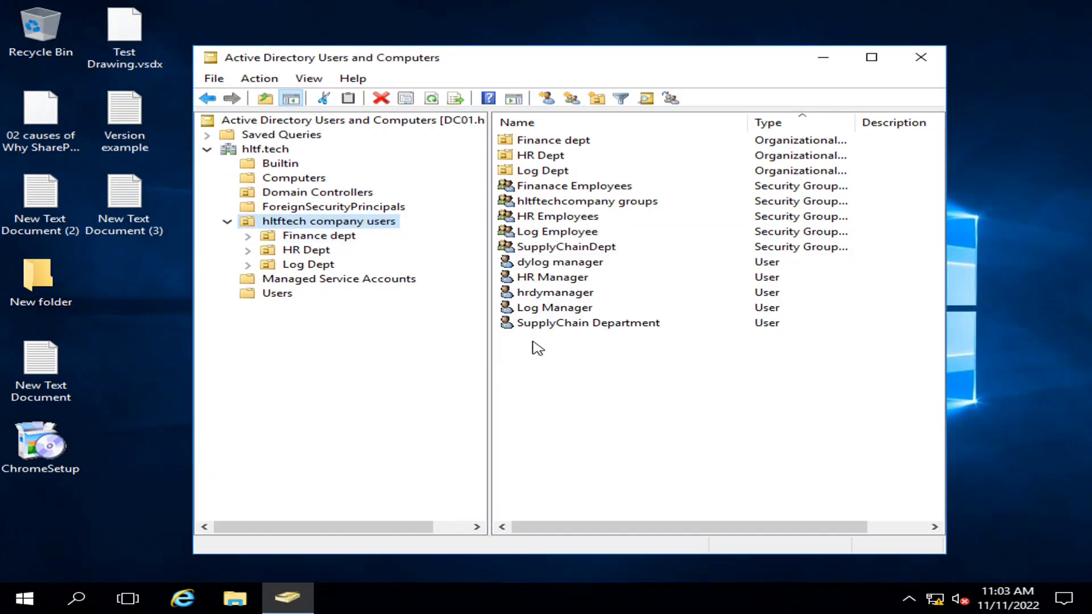
pyautogui.click(545, 310)
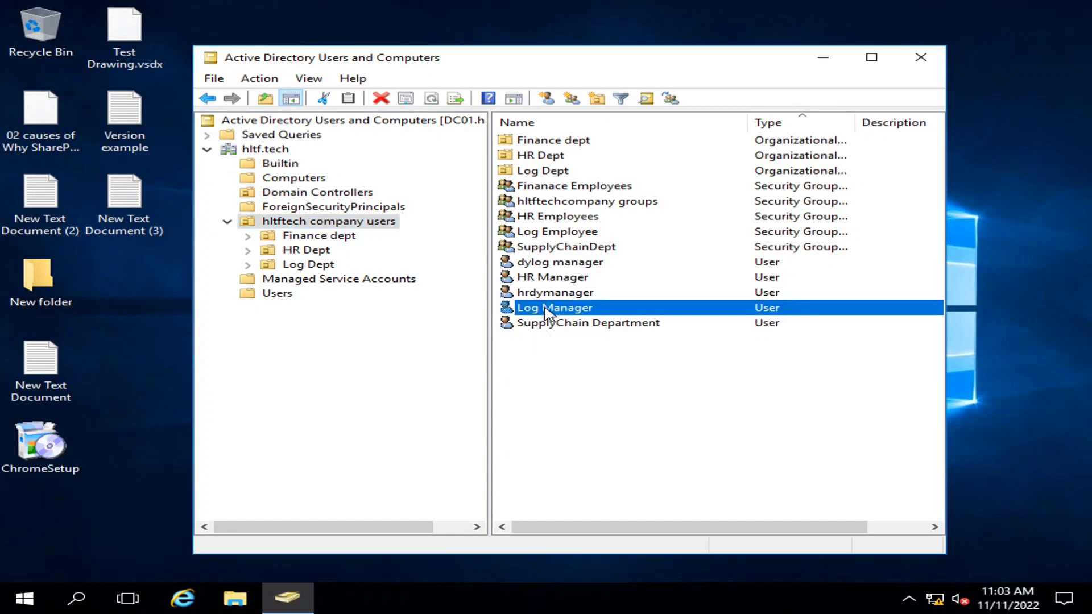
# Move Log Manager and dylog manager into Log Dept, and HR Manager and hrdymanager into HR Dept
pyautogui.moveTo(545, 312); pyautogui.dragTo(319, 275)
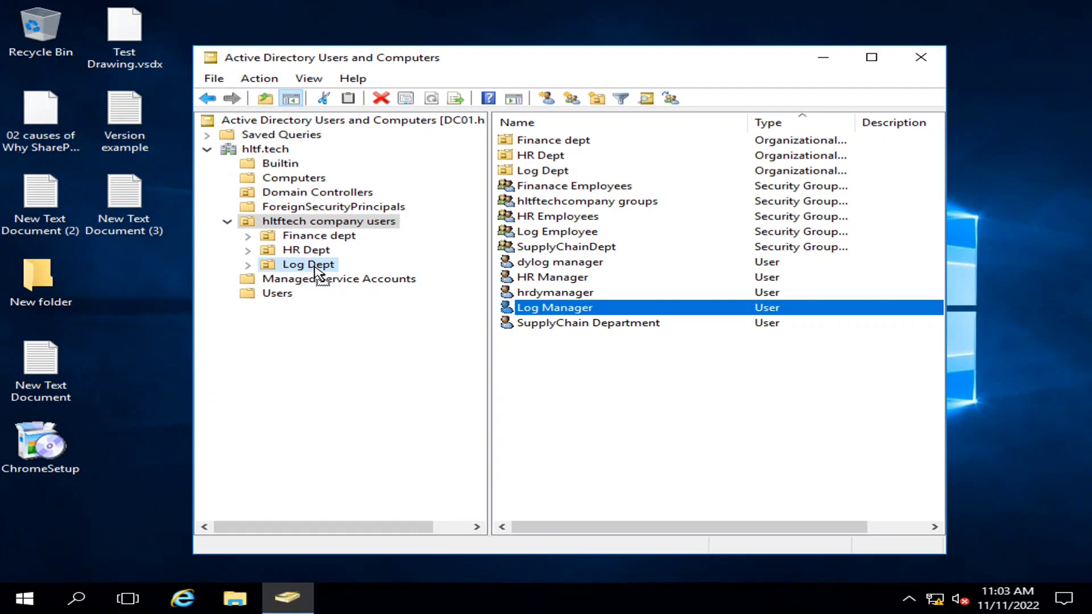
pyautogui.moveTo(315, 272); pyautogui.dragTo(315, 266)
pyautogui.click(518, 355)
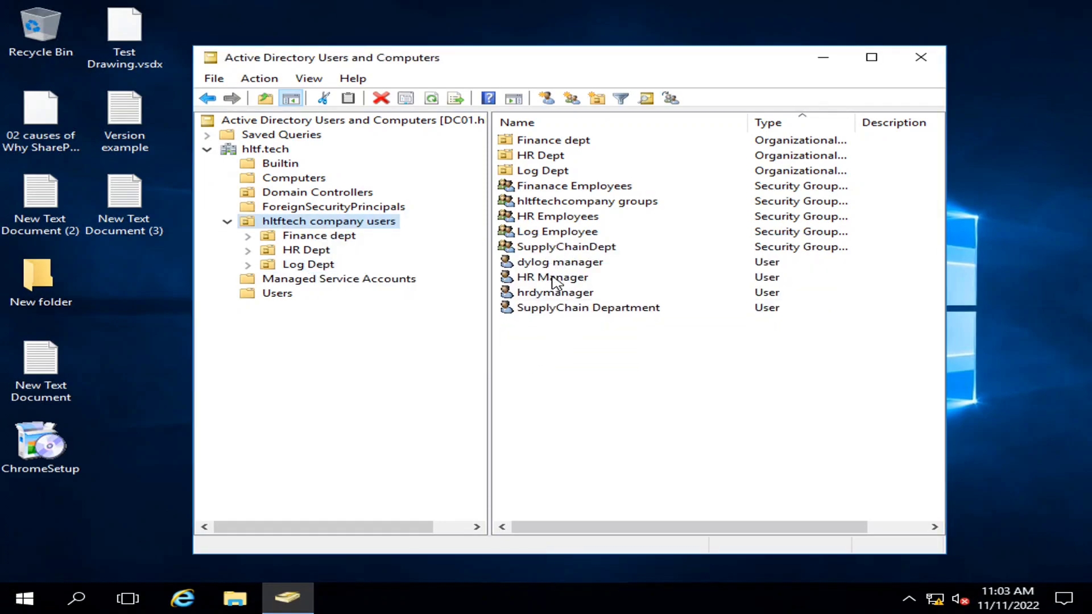
pyautogui.moveTo(537, 263); pyautogui.dragTo(320, 273)
pyautogui.click(387, 334)
pyautogui.click(500, 352)
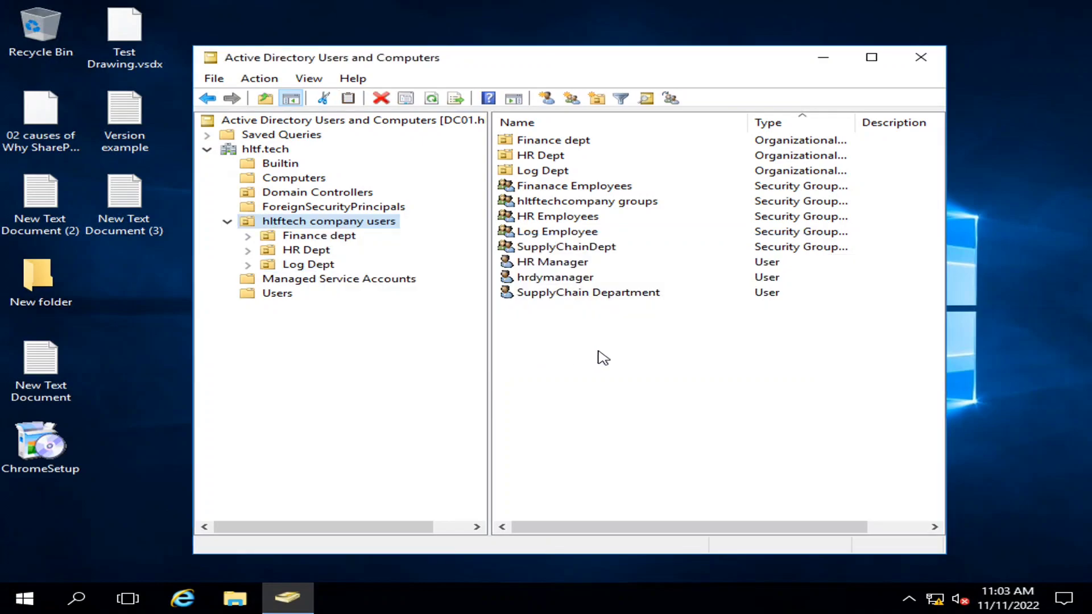
pyautogui.moveTo(555, 263); pyautogui.dragTo(339, 254)
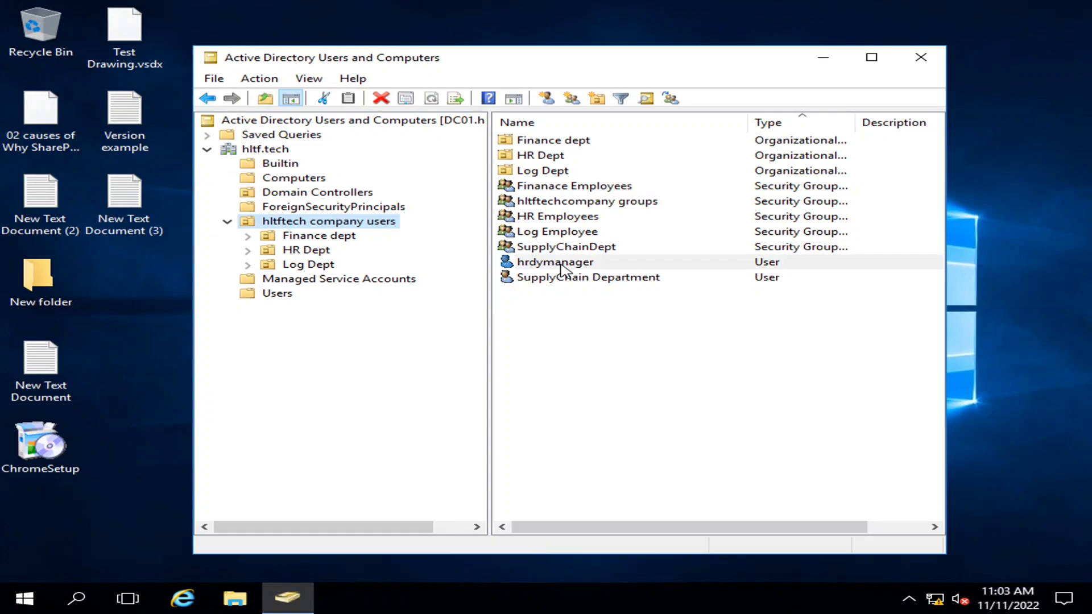
pyautogui.moveTo(561, 270); pyautogui.dragTo(317, 255)
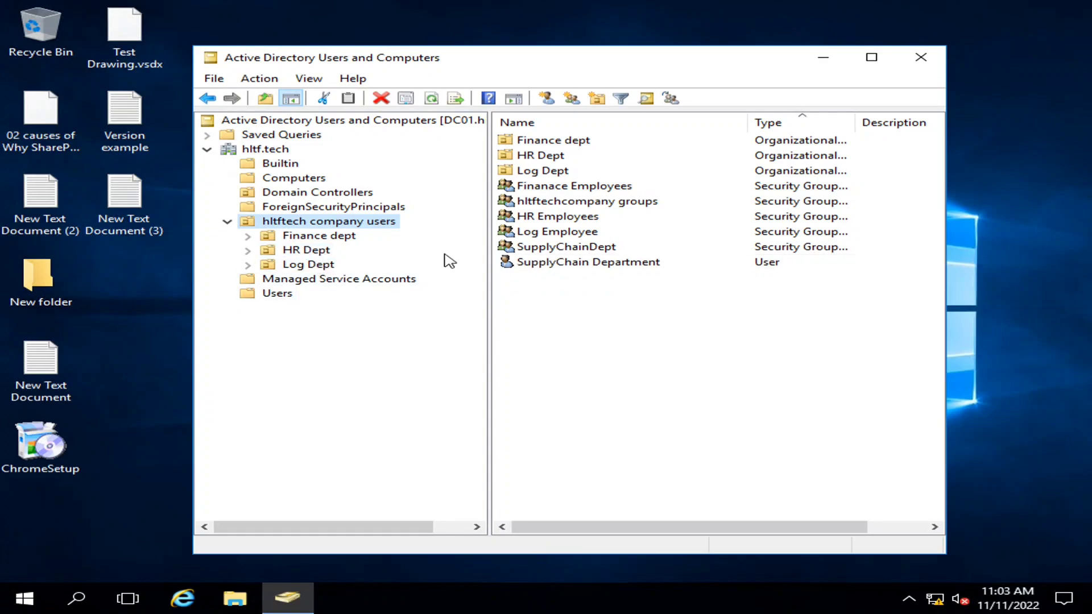
# Move the Log Employee, HR Employees and Finanace Employees groups into their department OUs
pyautogui.click(555, 233)
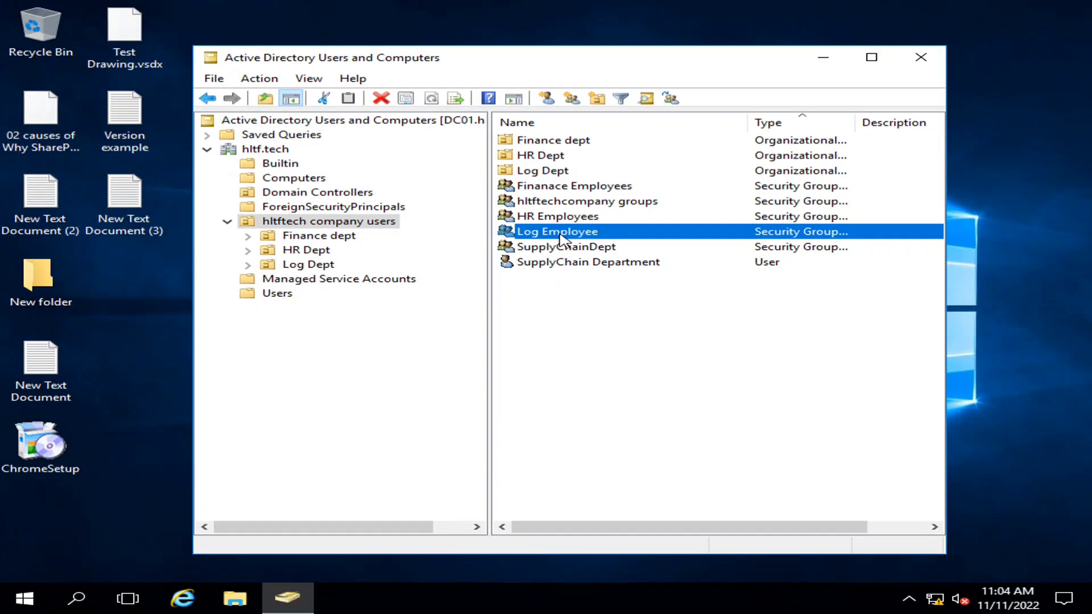
pyautogui.doubleClick(560, 234)
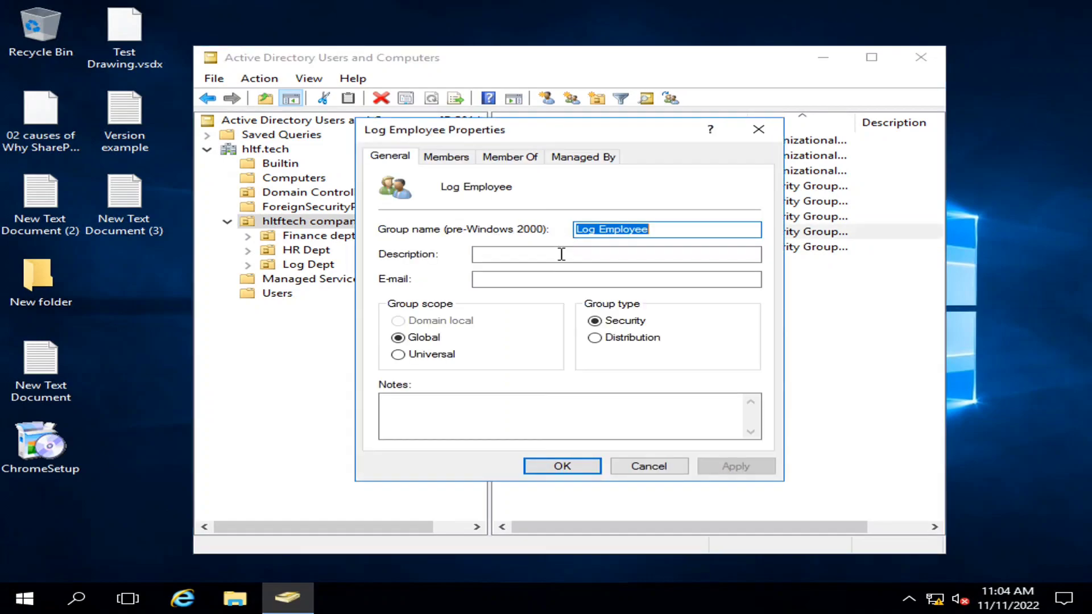
pyautogui.click(634, 474)
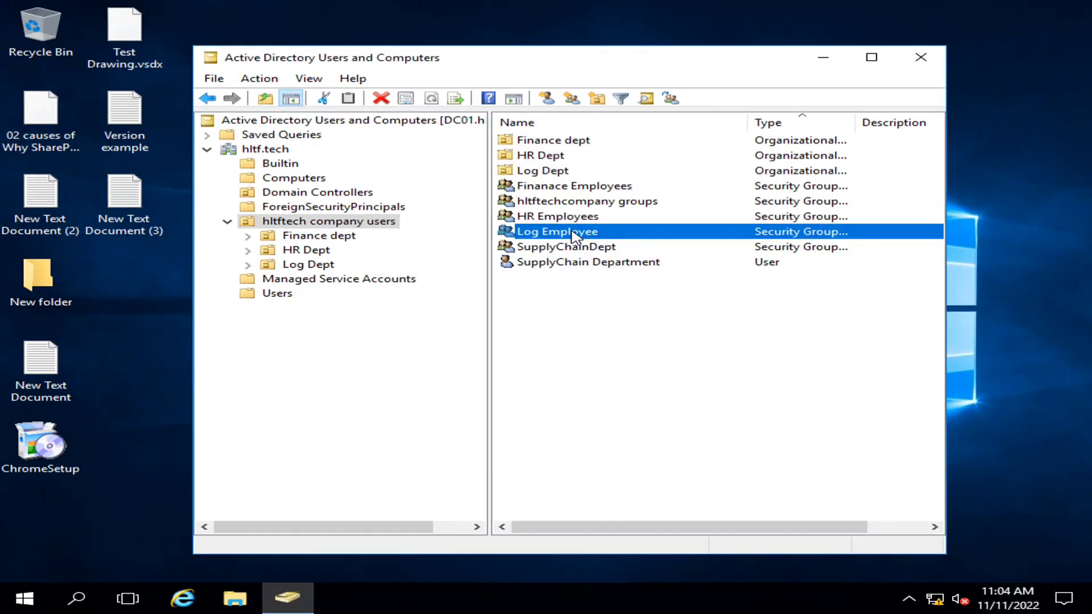
pyautogui.moveTo(569, 233); pyautogui.dragTo(335, 269)
pyautogui.moveTo(549, 219); pyautogui.dragTo(333, 263)
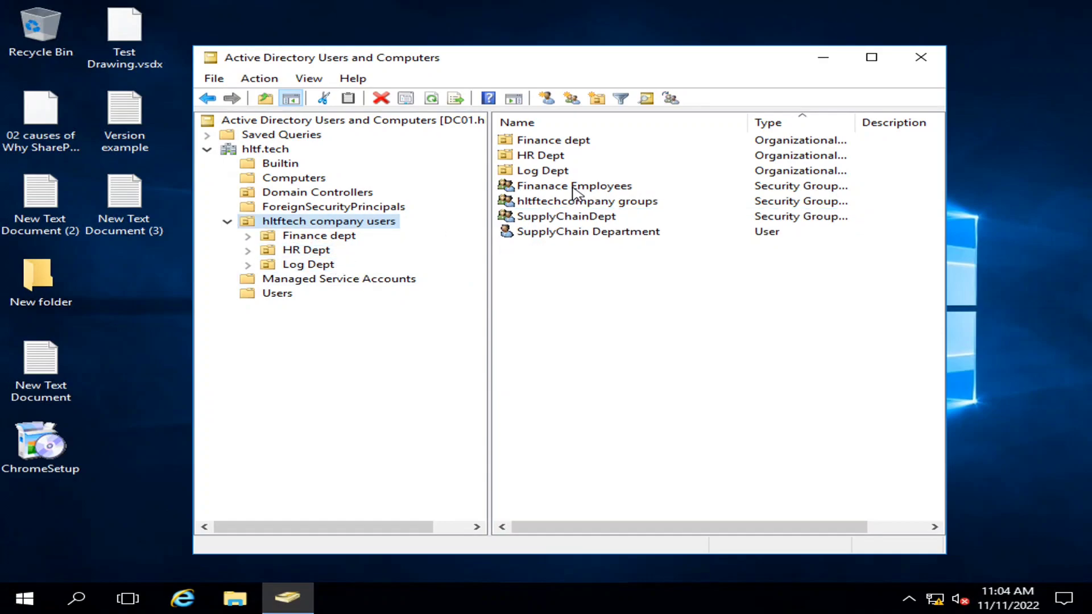
pyautogui.moveTo(574, 189); pyautogui.dragTo(357, 239)
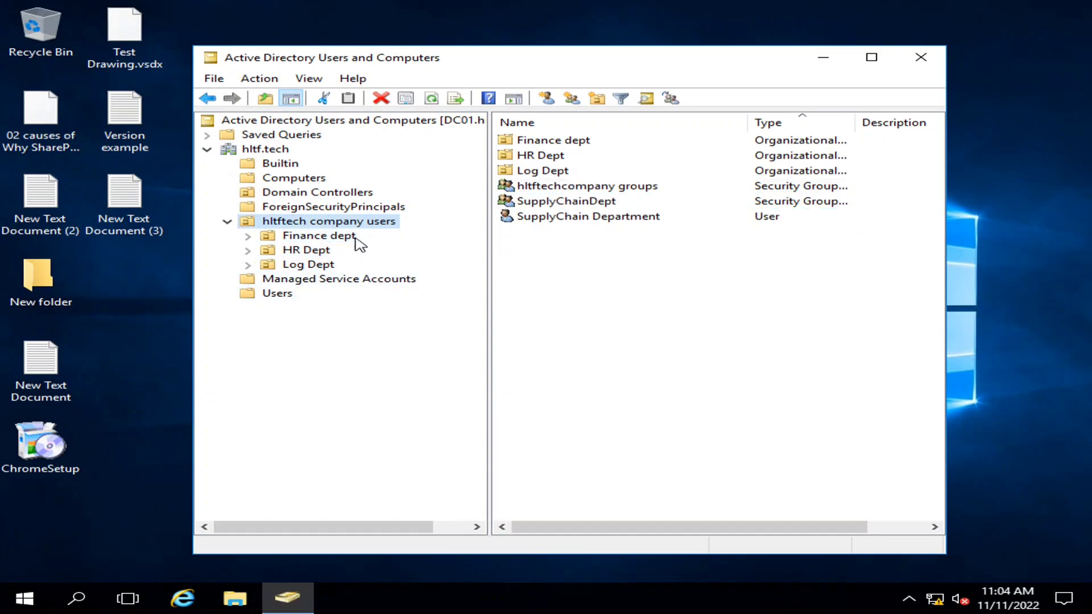
pyautogui.click(576, 188)
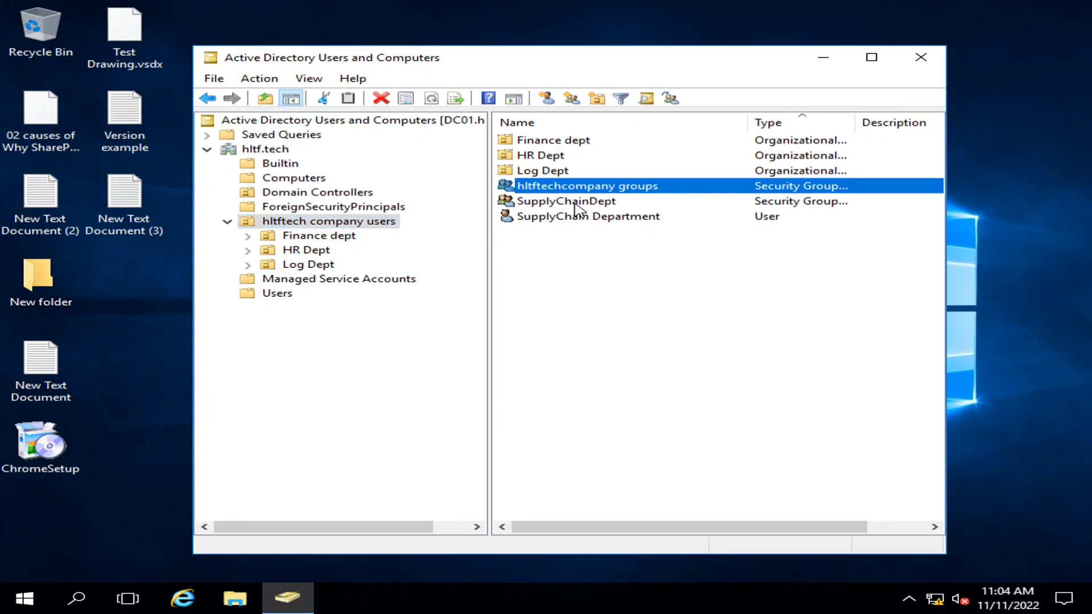
pyautogui.click(575, 278)
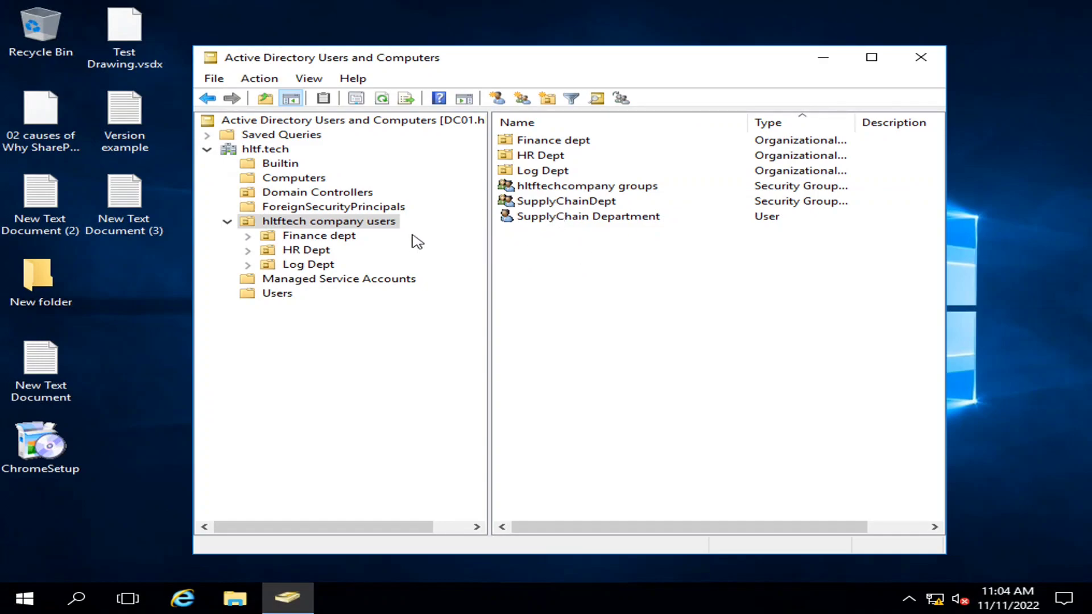
# Create a SupplyChain Dept organizational unit under hltftech company users
pyautogui.rightClick(354, 223)
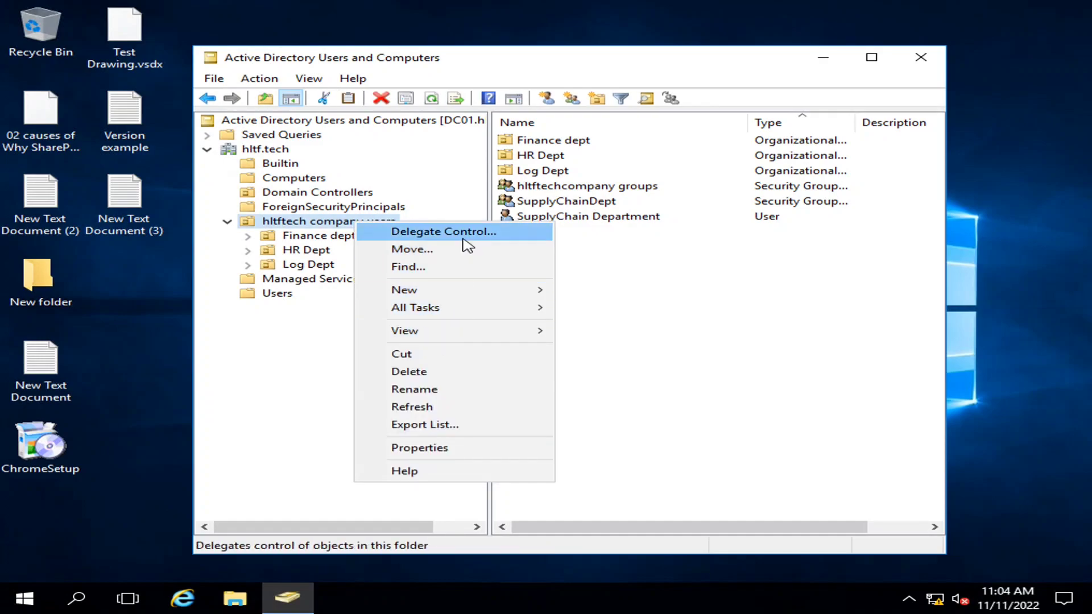
pyautogui.moveTo(468, 292)
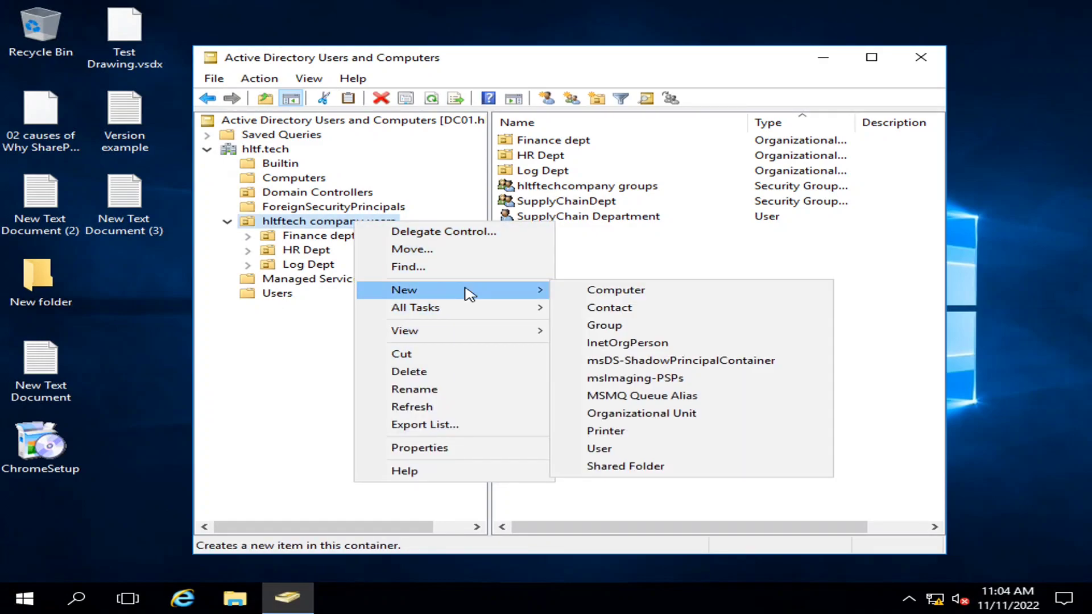
pyautogui.click(660, 414)
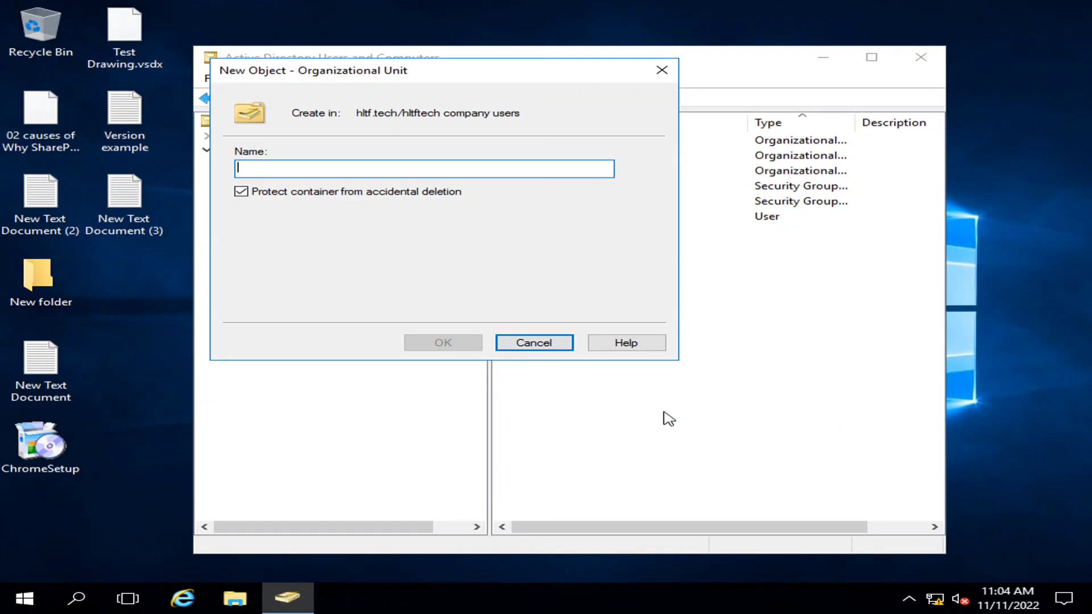
pyautogui.write('Supply Chain Dept')
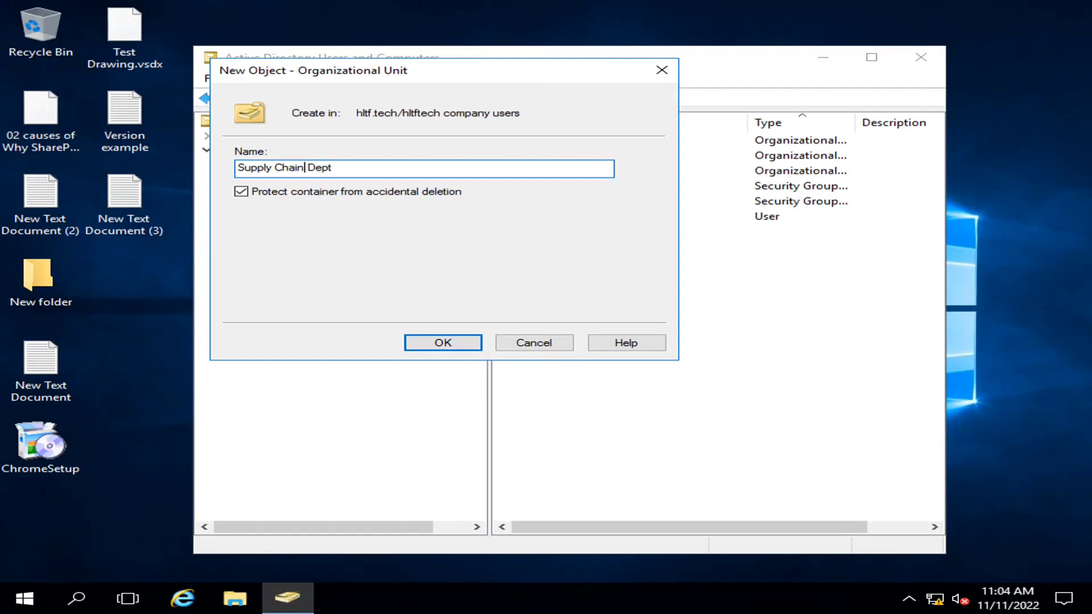
pyautogui.press('BackSpace')
pyautogui.click(421, 342)
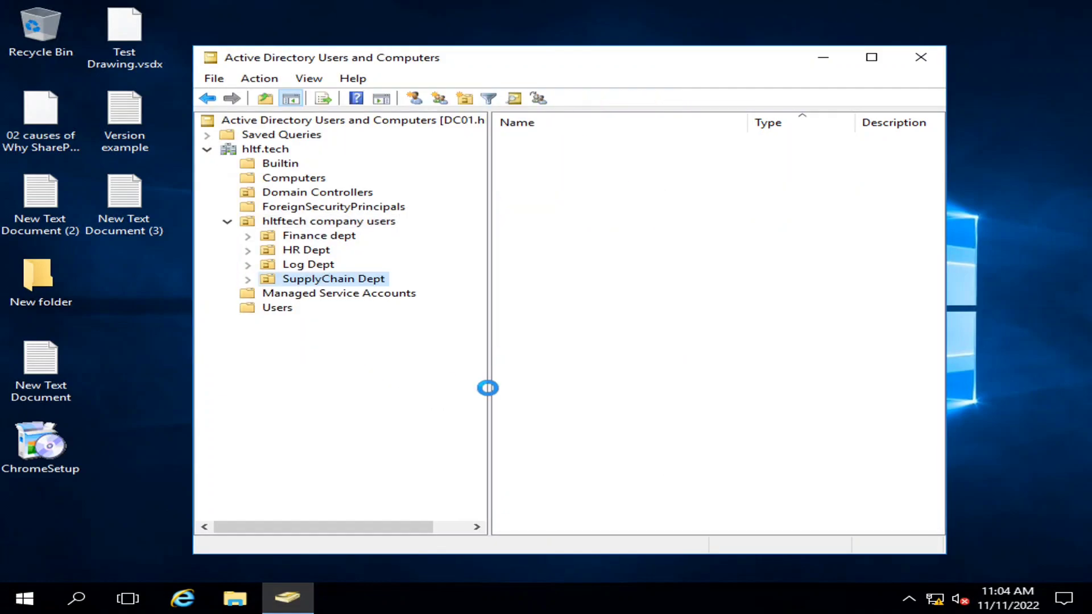
# Create a nested SupplyChain Computers OU inside SupplyChain Dept
pyautogui.rightClick(336, 282)
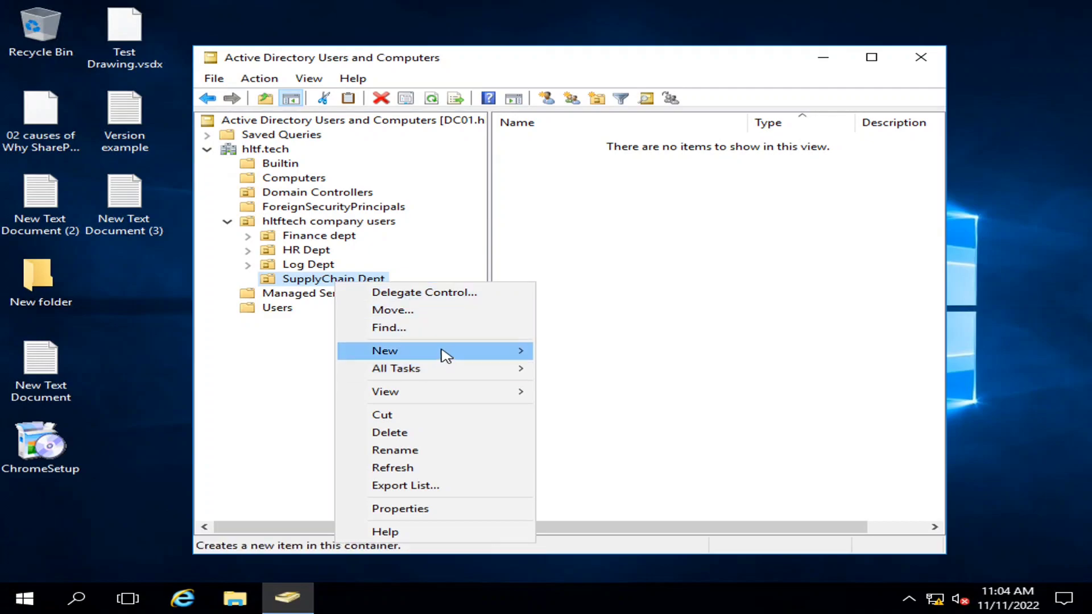
pyautogui.moveTo(445, 356)
pyautogui.click(641, 472)
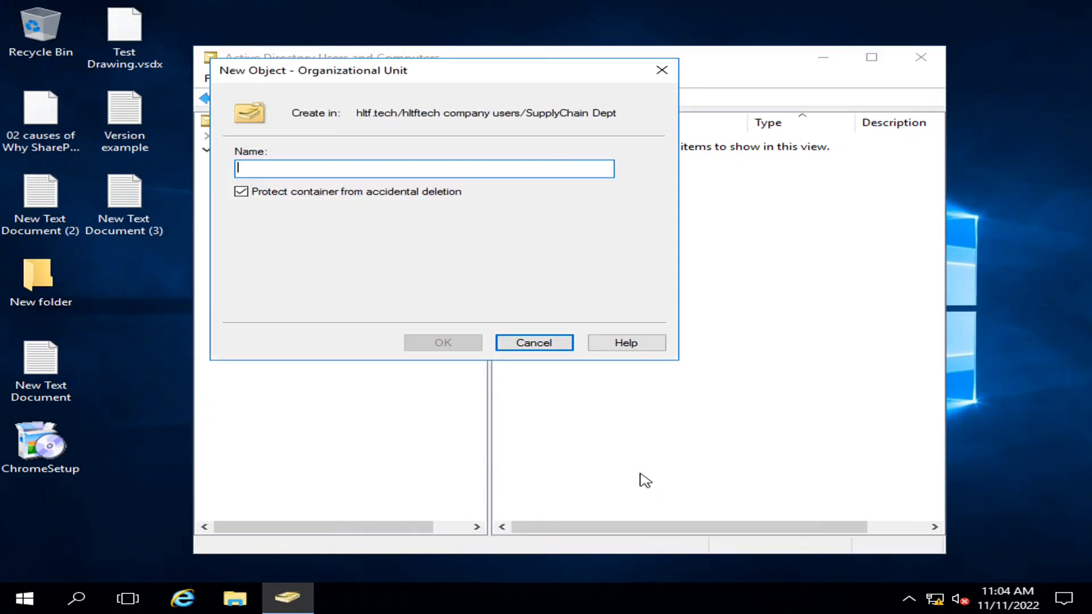
pyautogui.write('SupplyChain Computers')
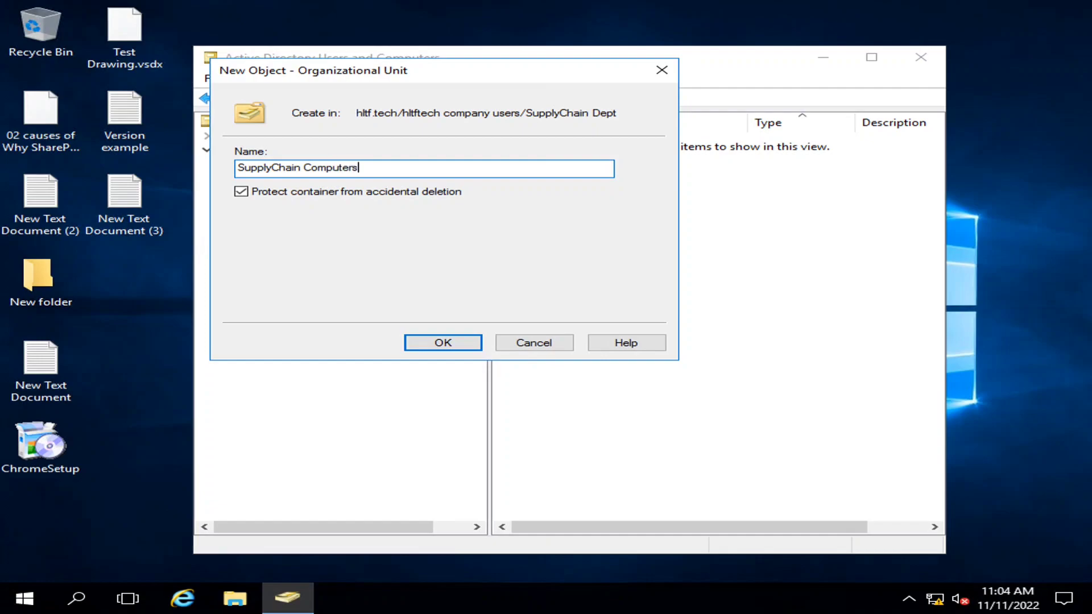
pyautogui.click(464, 343)
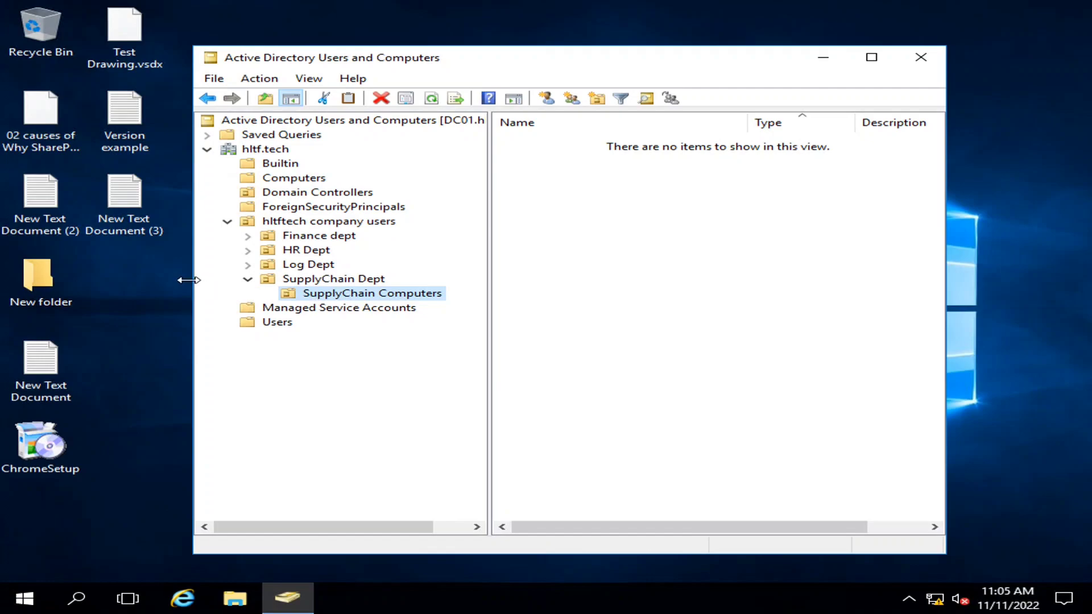
# Drag the SupplyChain Department user and SupplyChainDept group into the SupplyChain Dept OU
pyautogui.click(247, 279)
pyautogui.click(321, 222)
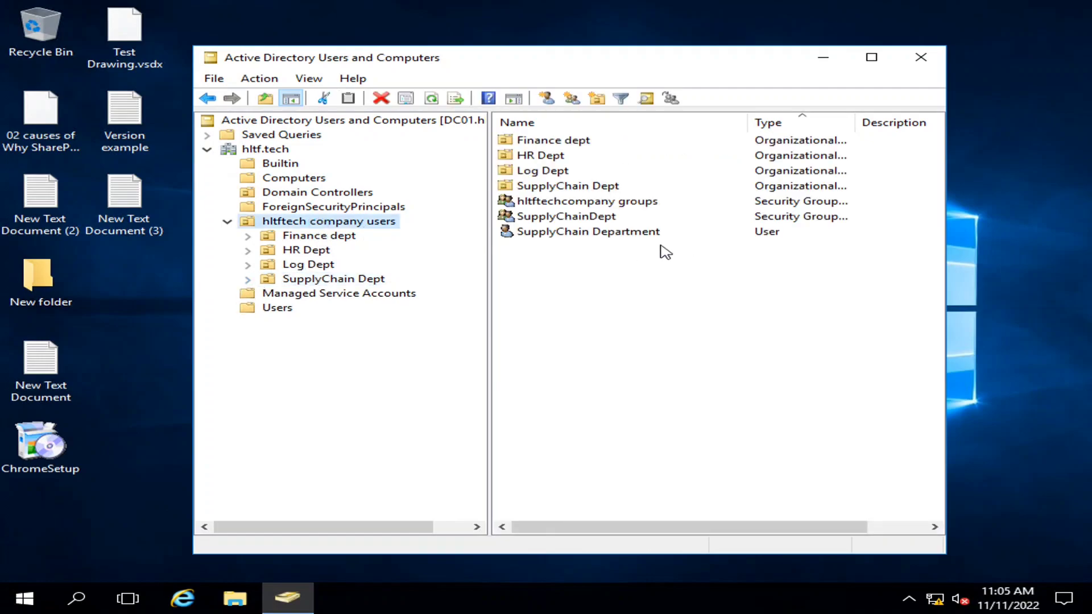
pyautogui.click(611, 232)
pyautogui.moveTo(614, 234); pyautogui.dragTo(353, 279)
pyautogui.moveTo(578, 221); pyautogui.dragTo(377, 279)
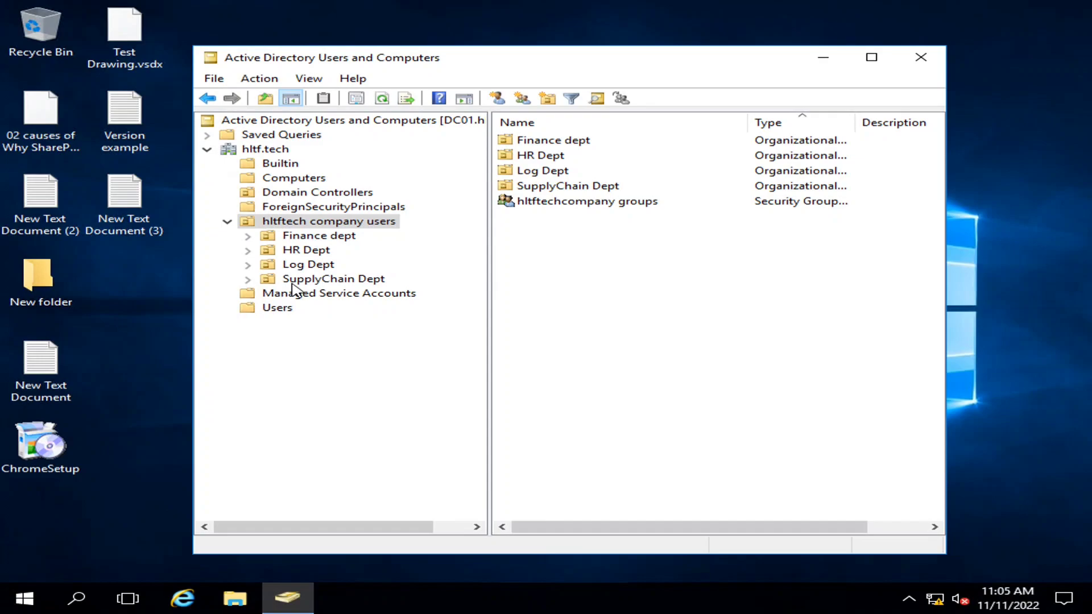
pyautogui.click(248, 236)
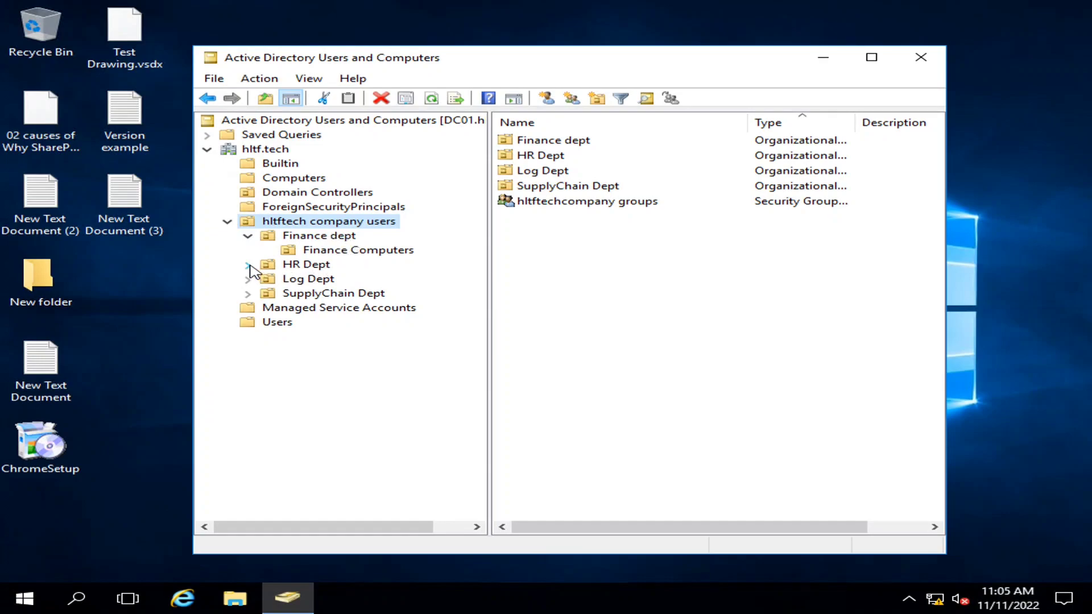
pyautogui.click(248, 236)
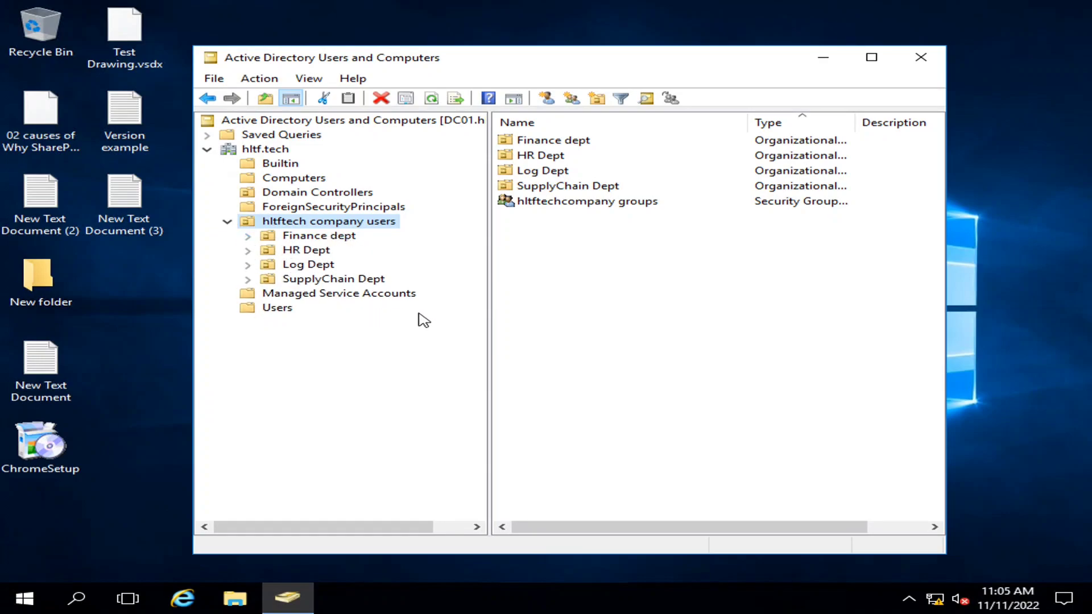
# Look over the four computer accounts, try moving SP22APP, then view Finance dept's contents
pyautogui.click(288, 179)
pyautogui.moveTo(609, 248); pyautogui.dragTo(529, 162)
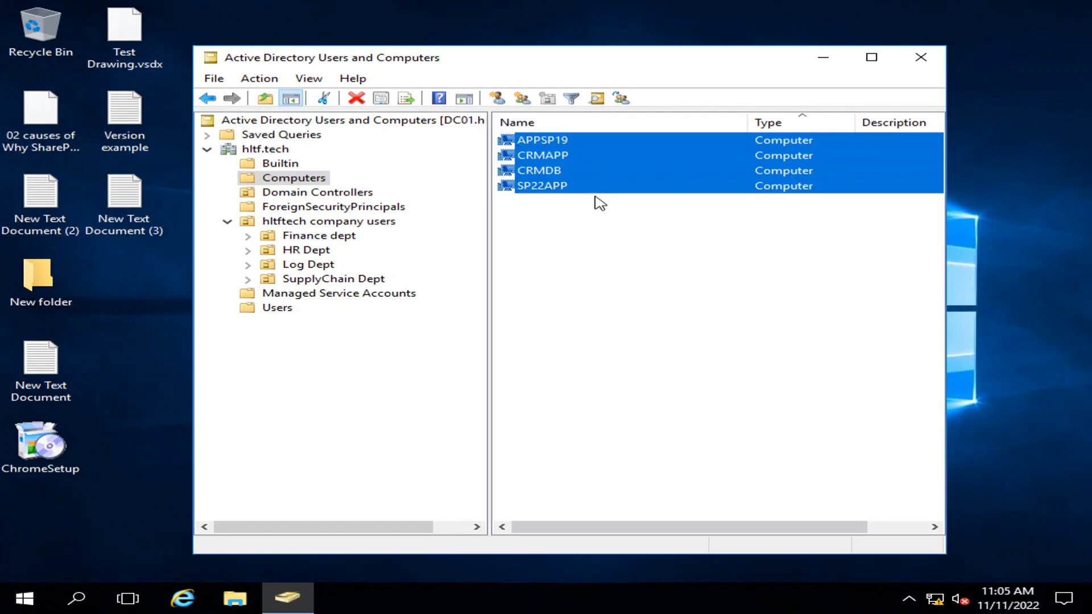
pyautogui.click(581, 246)
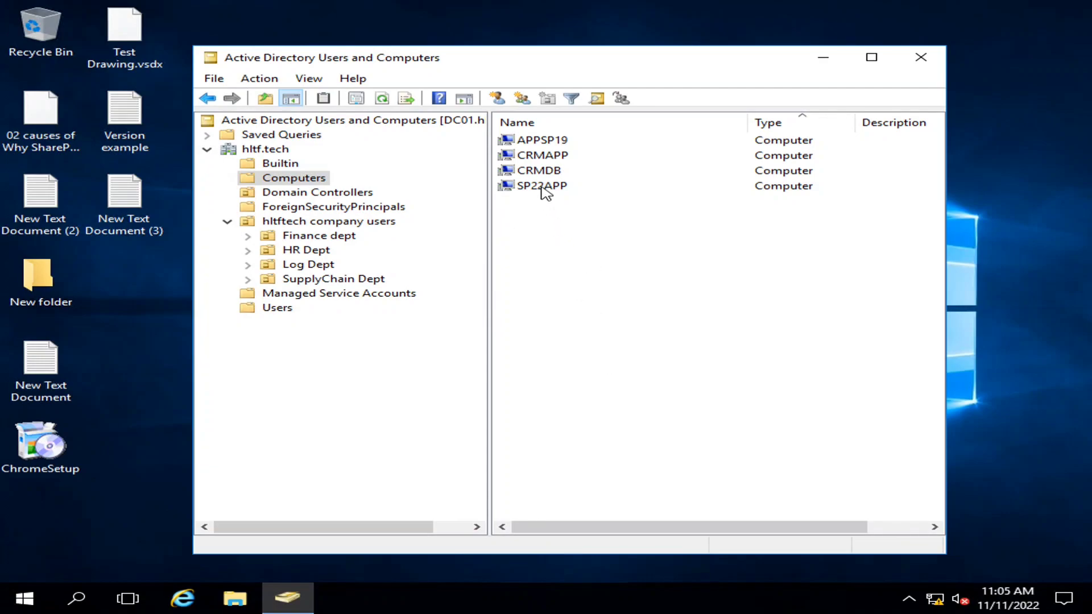
pyautogui.moveTo(544, 187); pyautogui.dragTo(597, 220)
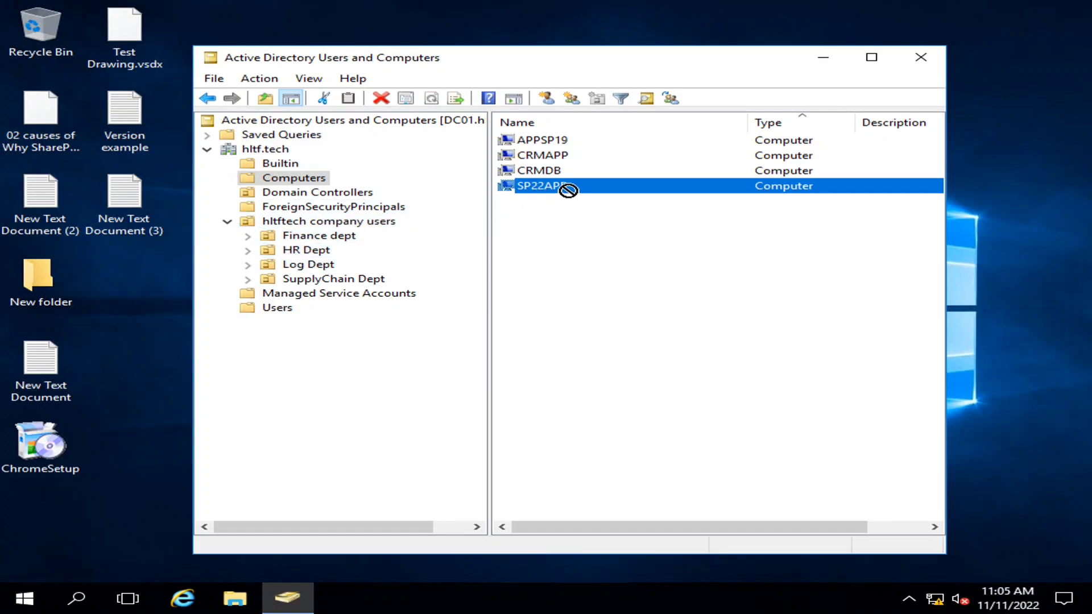
pyautogui.click(568, 197)
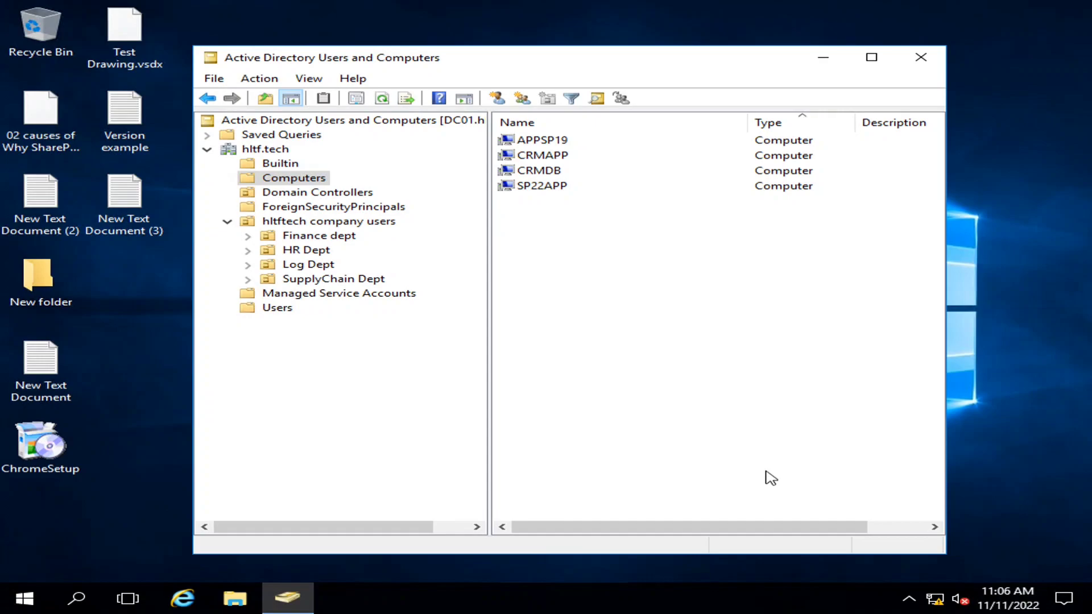
pyautogui.click(332, 237)
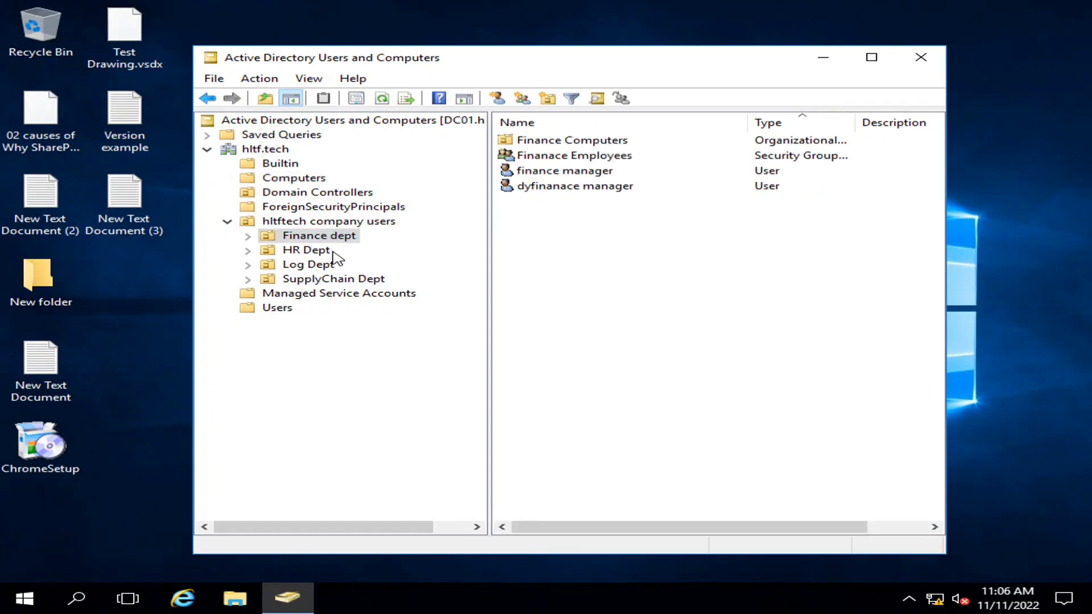